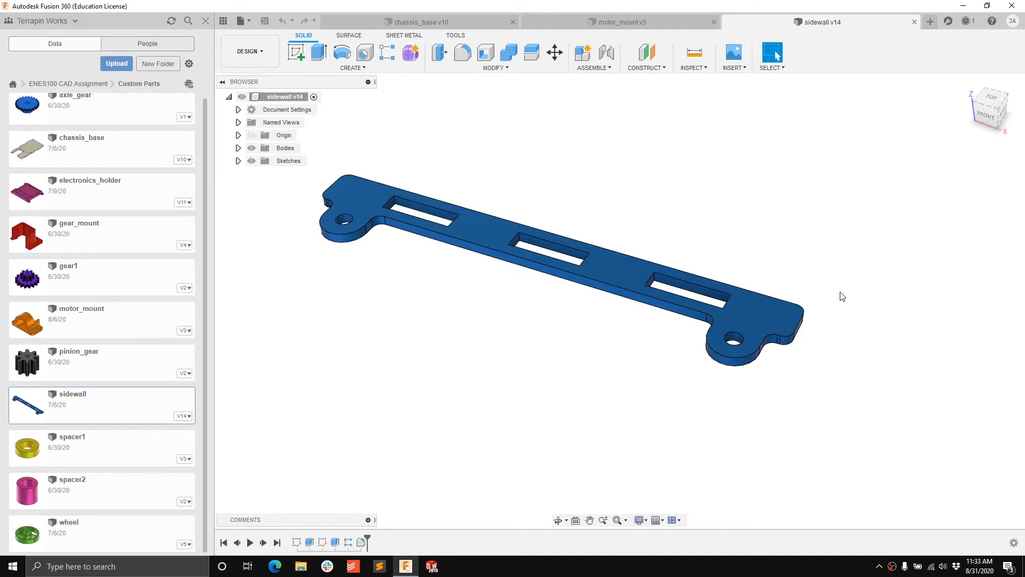
Step: Create a drawing from the chassis_base design using the ASME standard and A (8.5in x 11in) sheet size, without placing the initial view
left_click(650, 24)
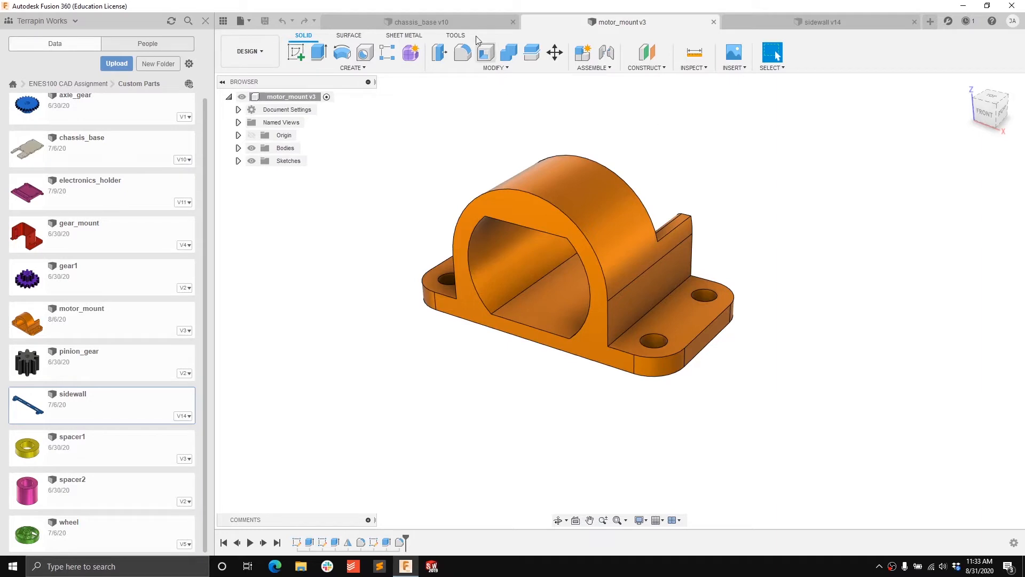
left_click(472, 22)
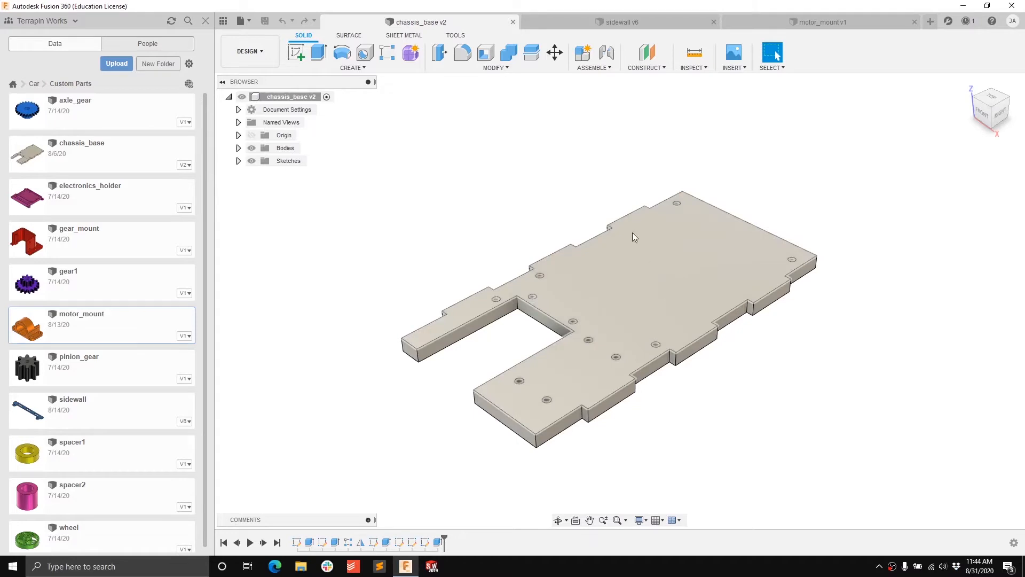
left_click(272, 59)
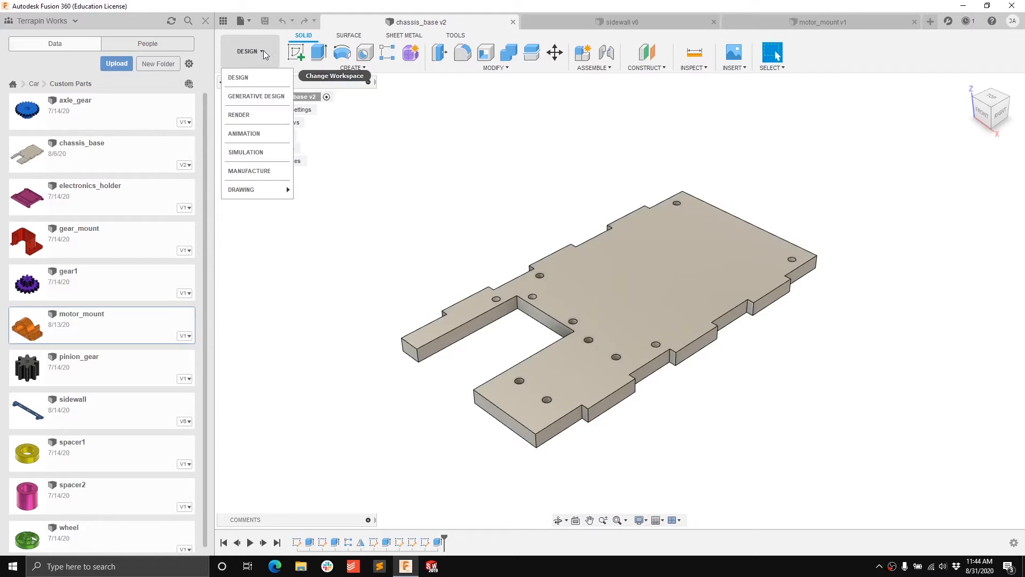
mouse_move(254, 196)
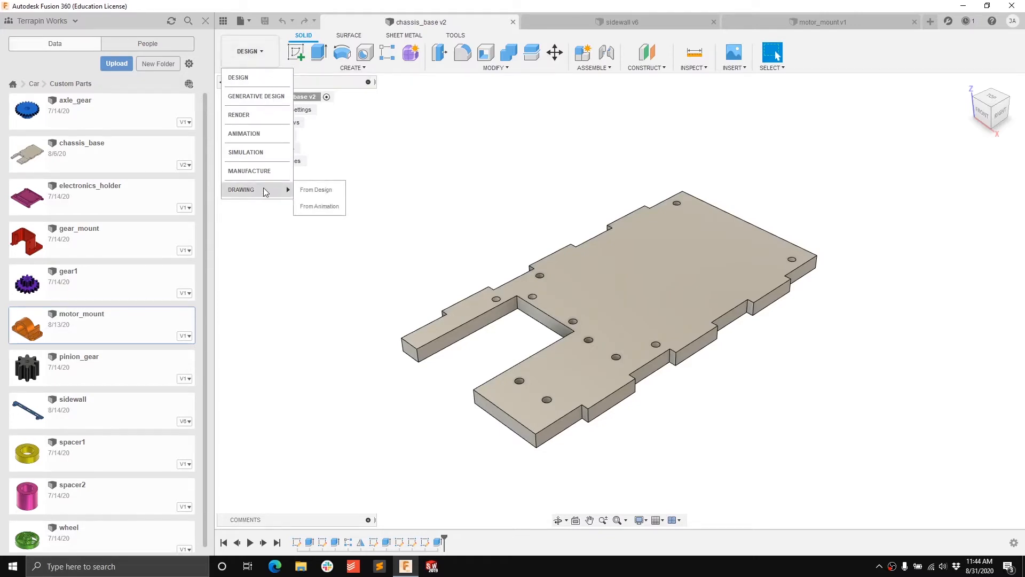
left_click(315, 190)
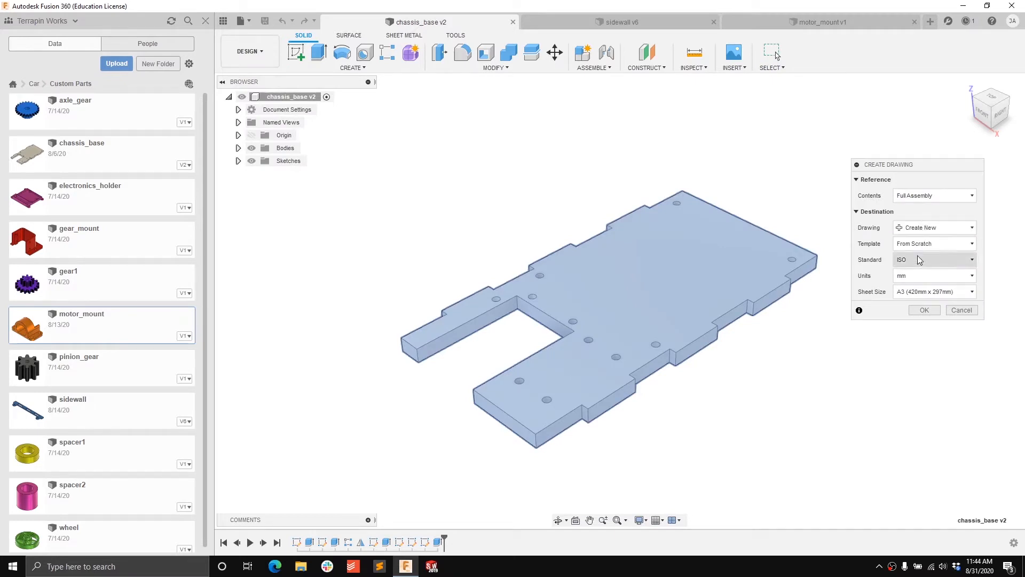
left_click(924, 259)
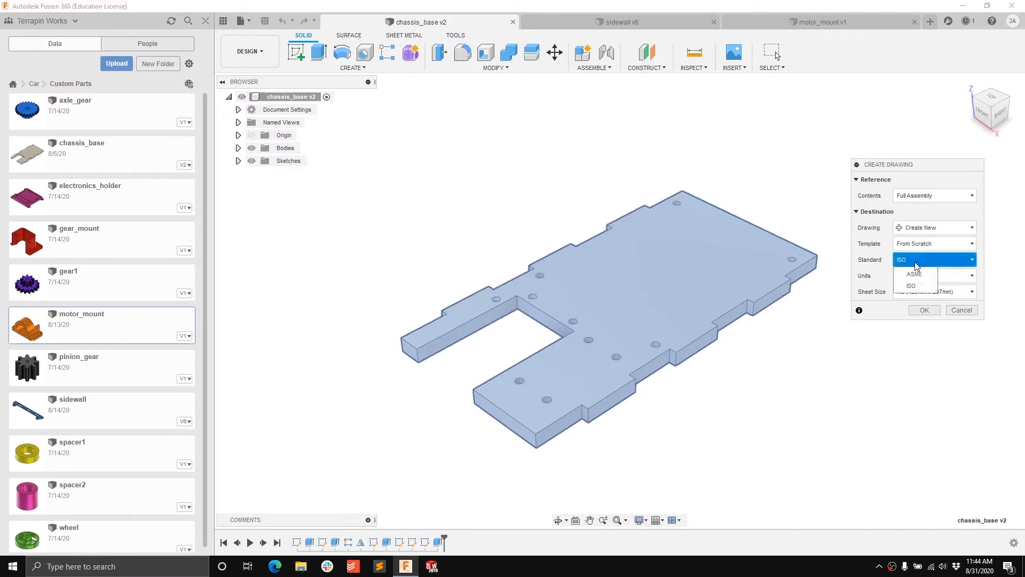
left_click(914, 274)
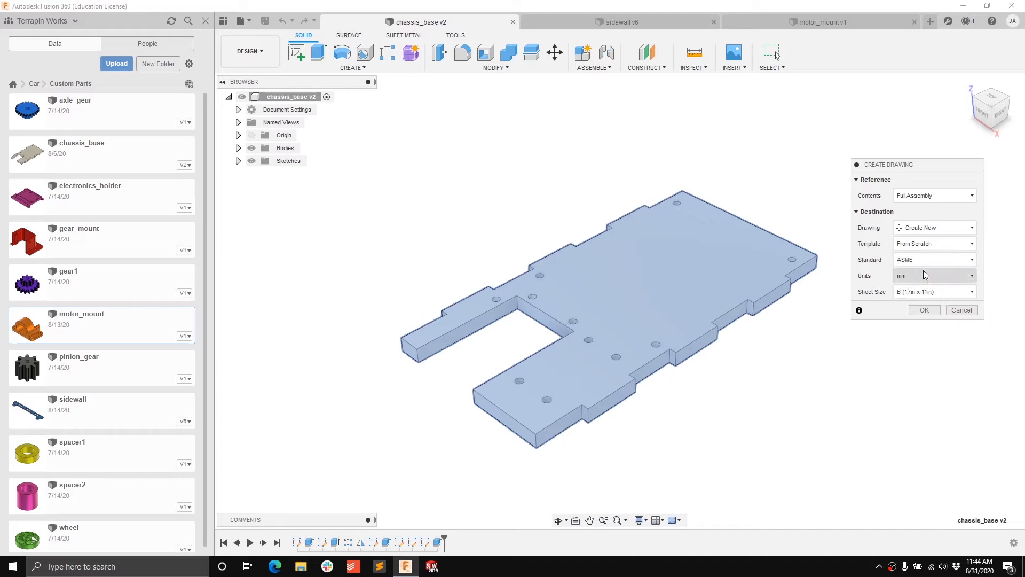
left_click(939, 293)
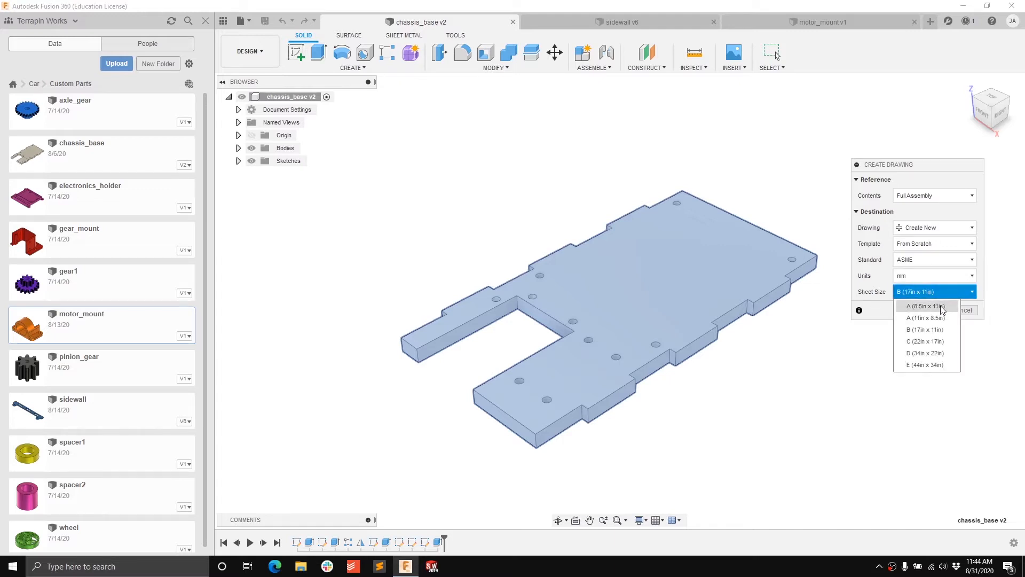
left_click(941, 309)
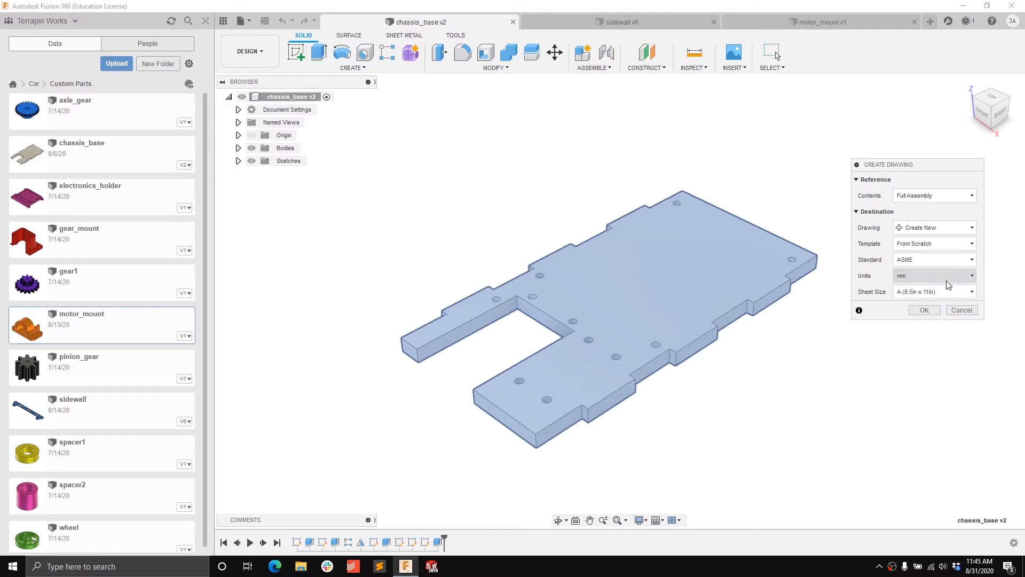
left_click(929, 310)
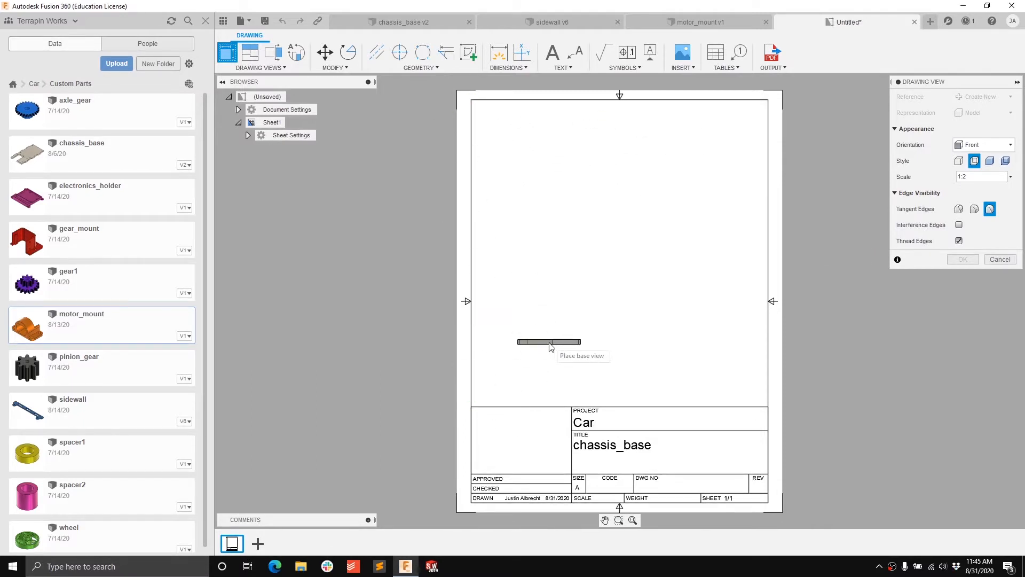
left_click(1000, 260)
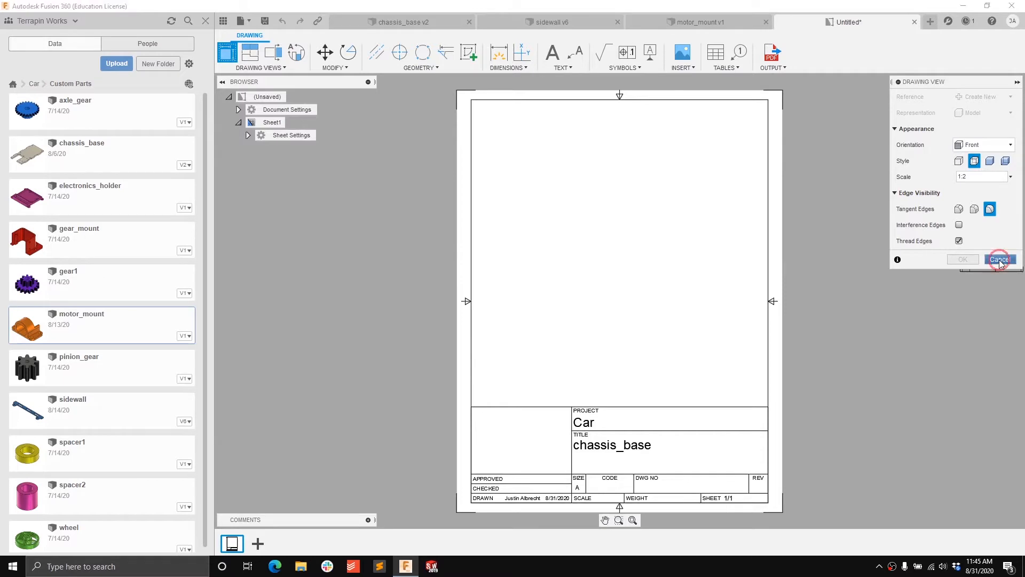
Step: Turn off the display of the border and title block in the drawing's sheet settings
left_click(249, 135)
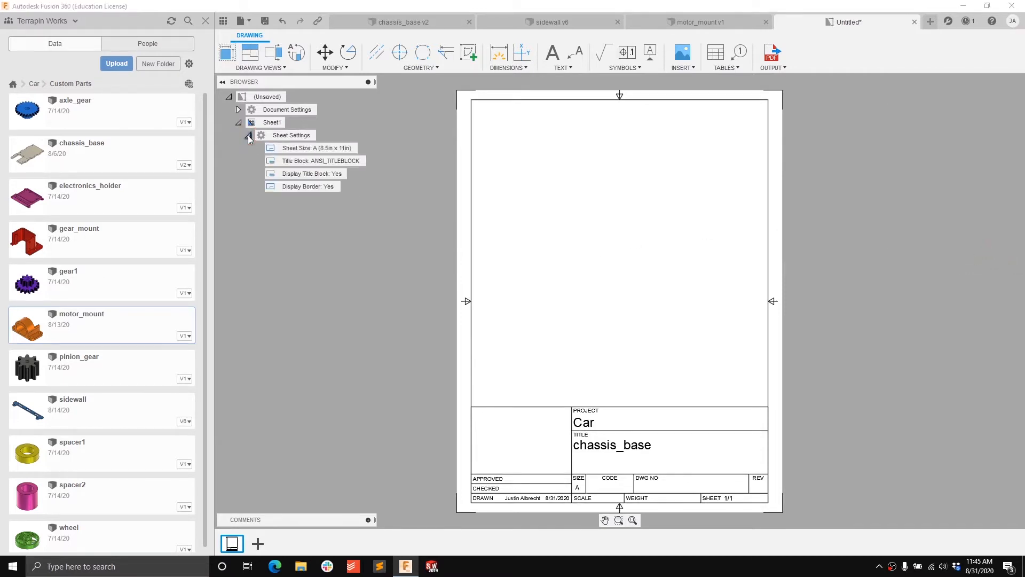
right_click(313, 162)
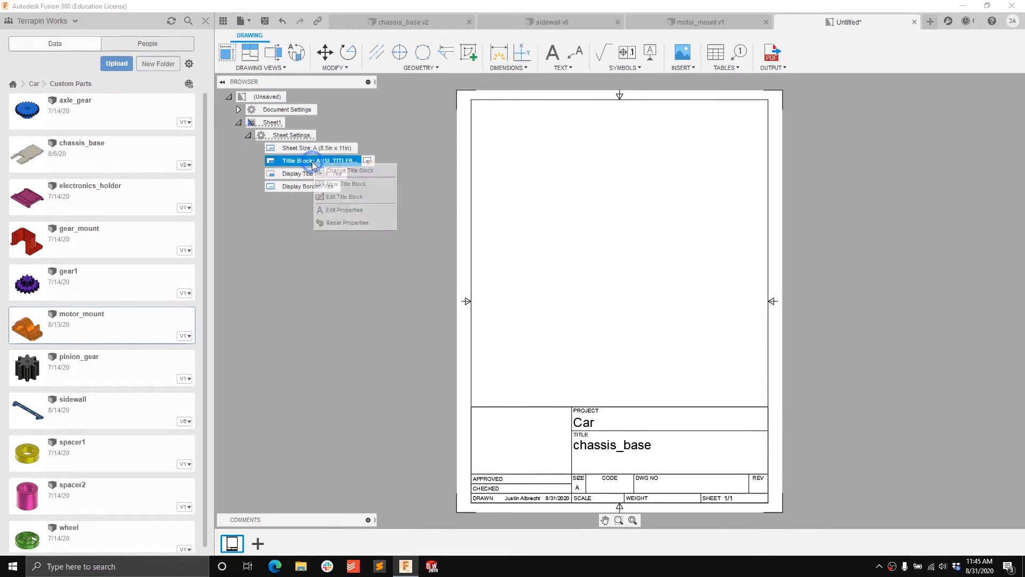
left_click(338, 172)
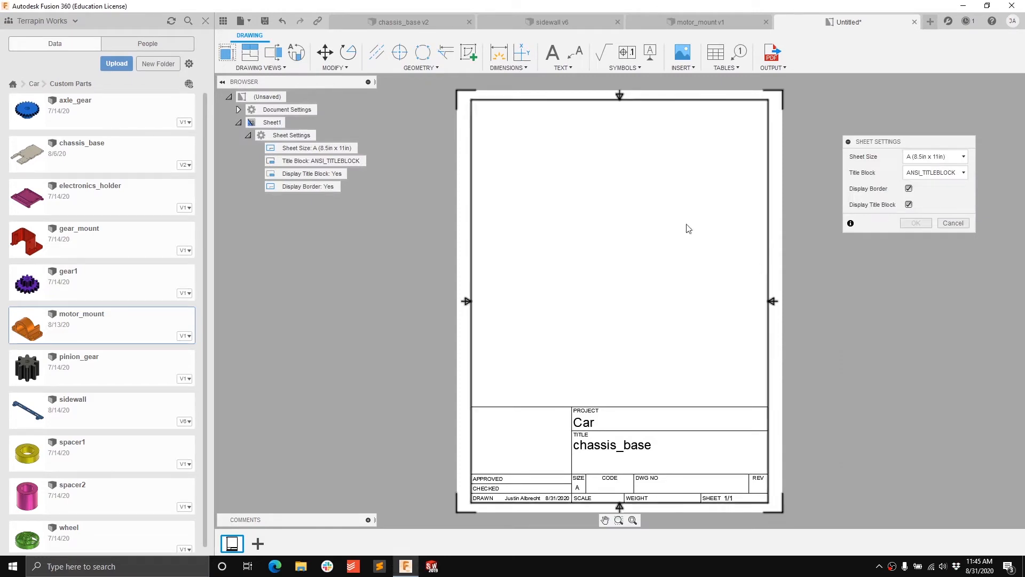
left_click(909, 189)
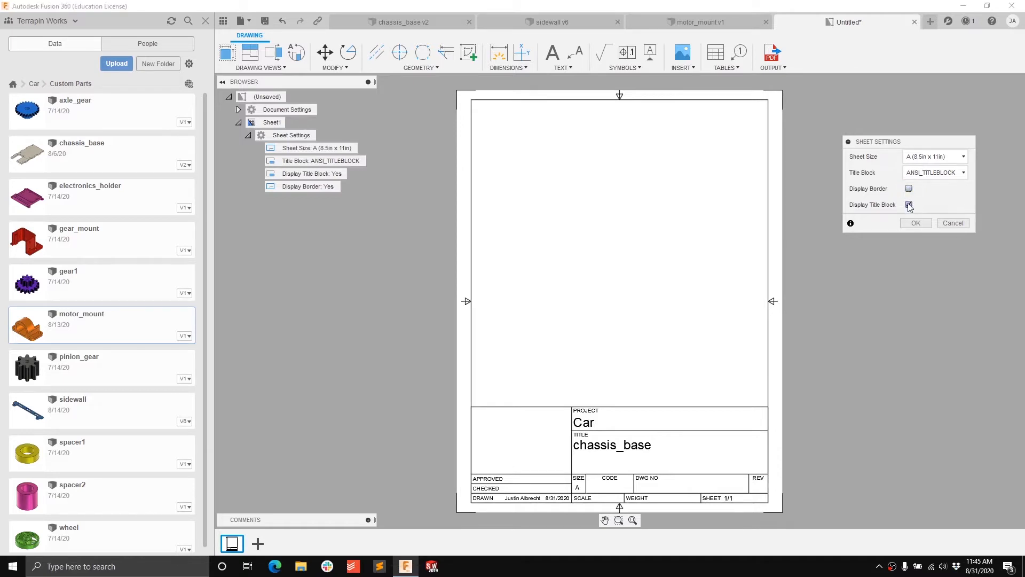
left_click(909, 205)
left_click(916, 223)
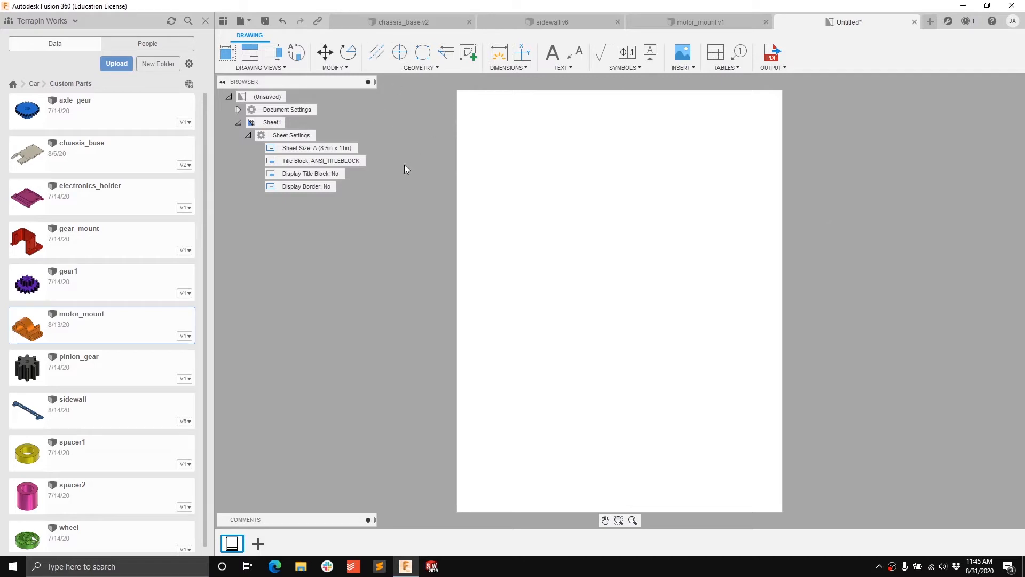
Step: Place a base view of the chassis base in the upper-left area of the sheet with TOP orientation and 1:1 scale
left_click(231, 58)
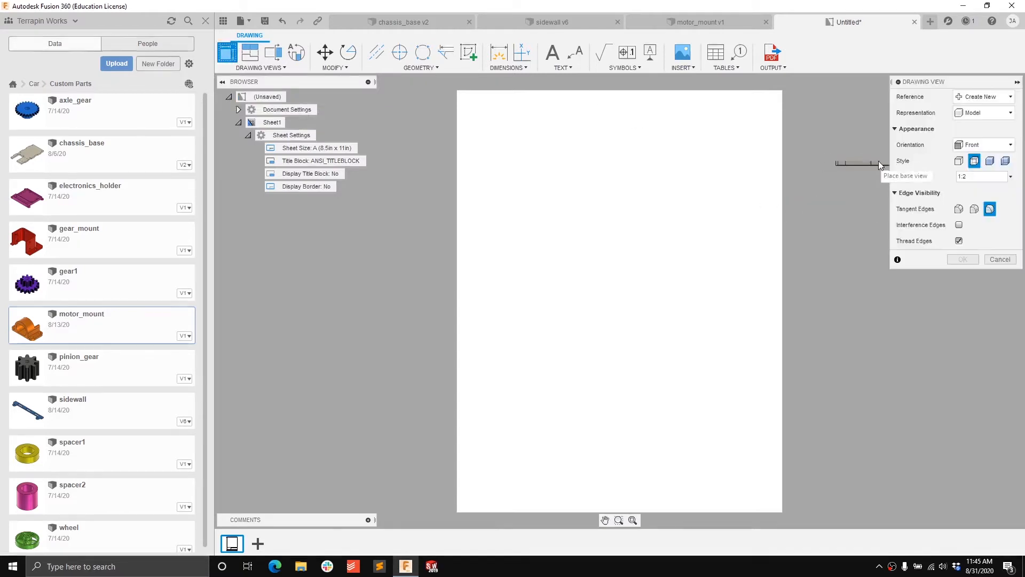
left_click(972, 151)
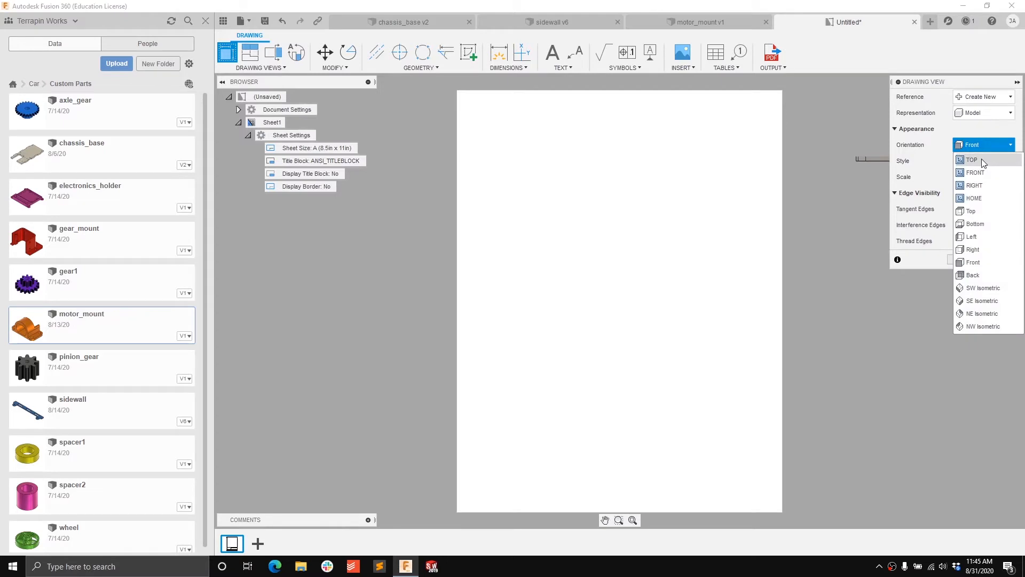
left_click(972, 160)
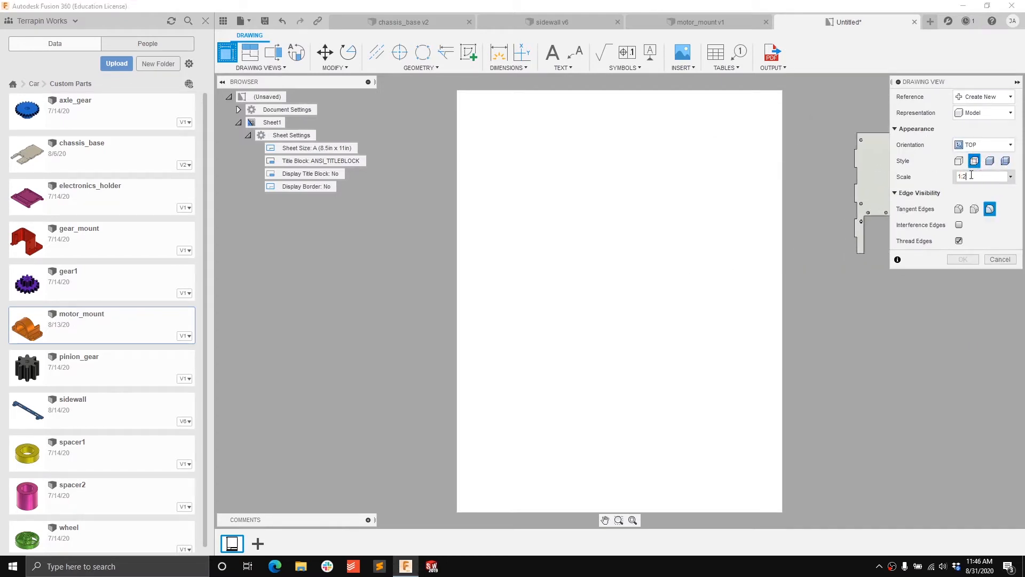
type("1")
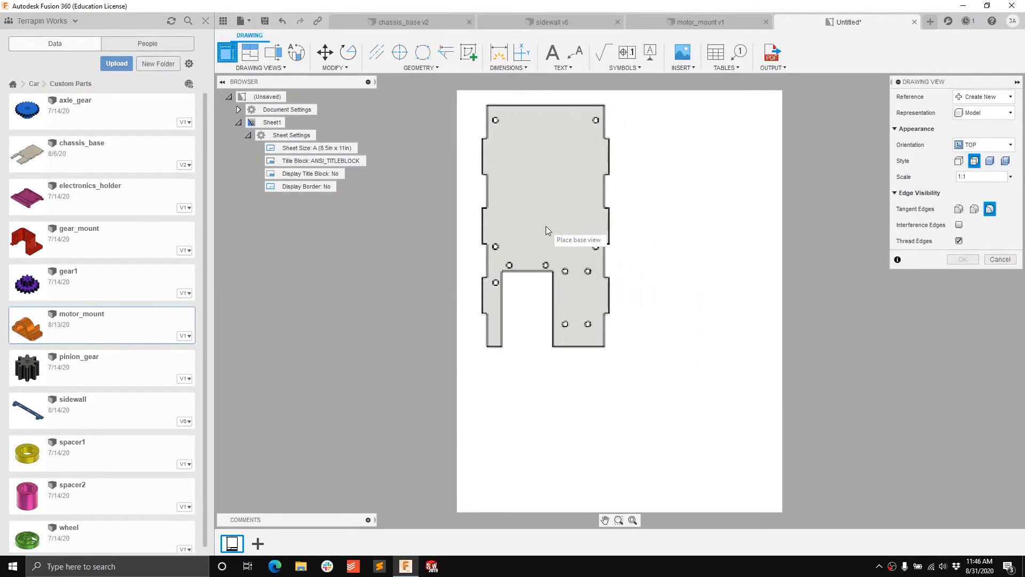
left_click(550, 229)
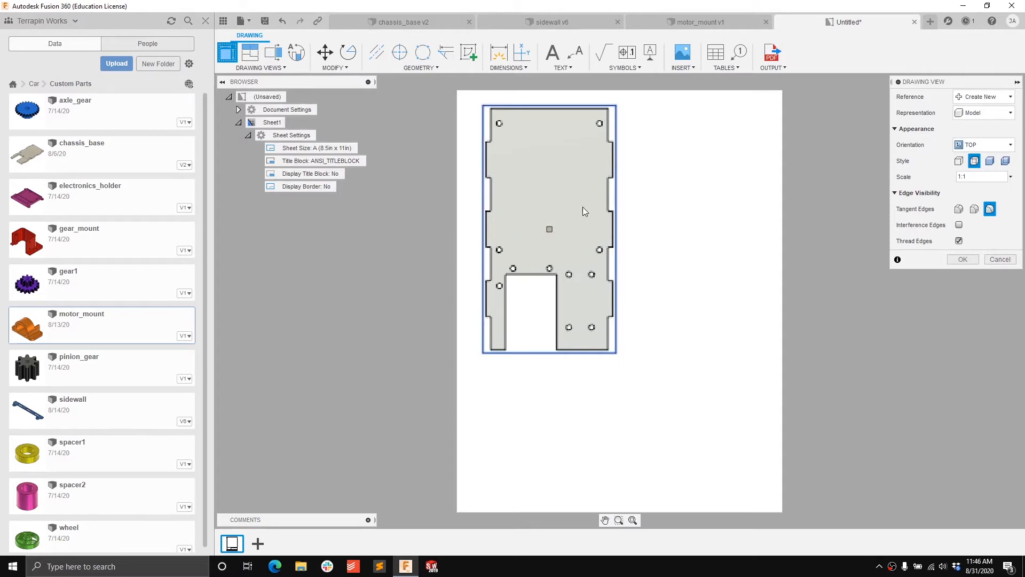
left_click(962, 260)
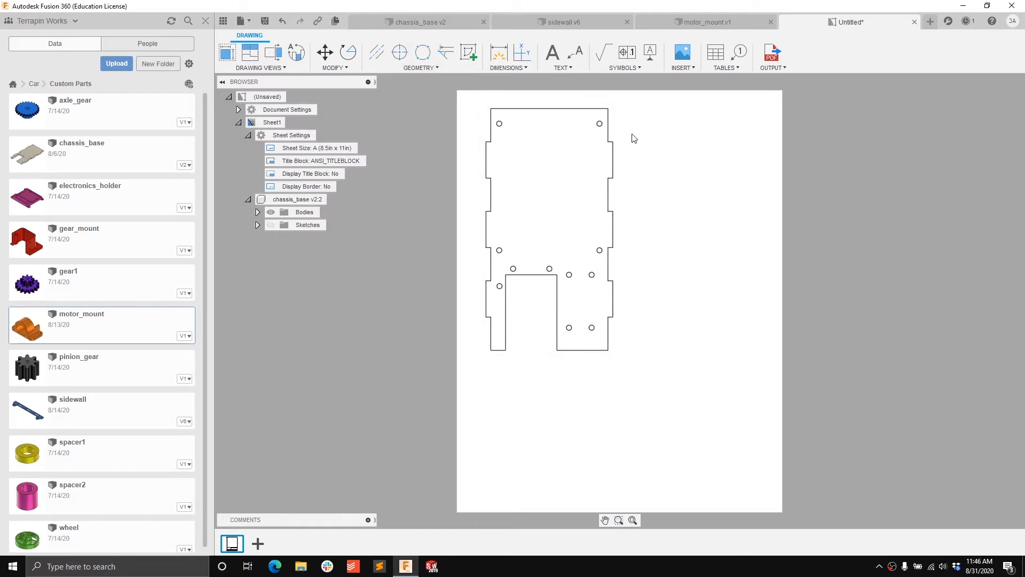
Step: Add center marks to all the holes in the chassis base view
left_click(400, 53)
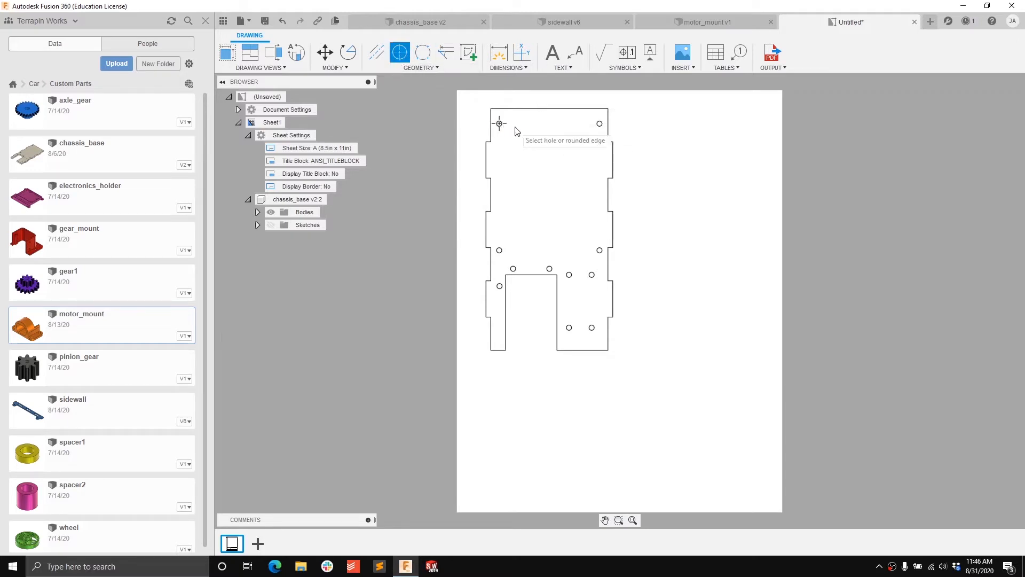
left_click(599, 123)
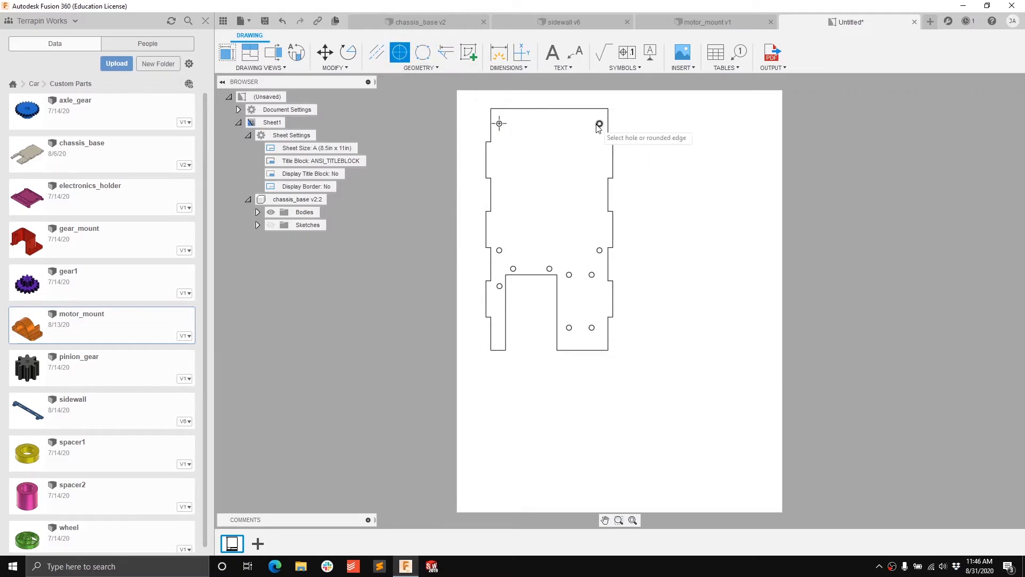
left_click(502, 251)
left_click(515, 269)
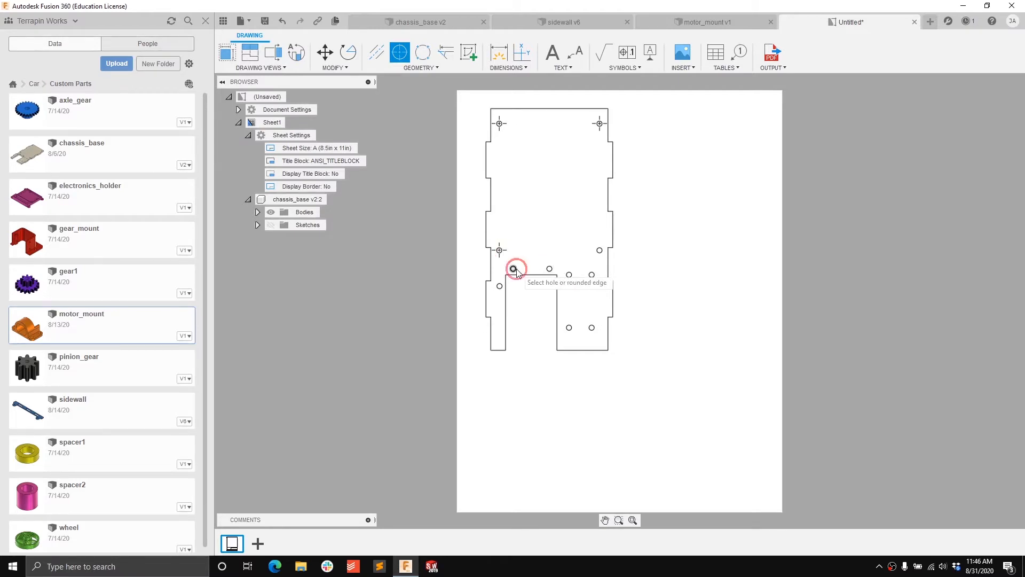
left_click(500, 286)
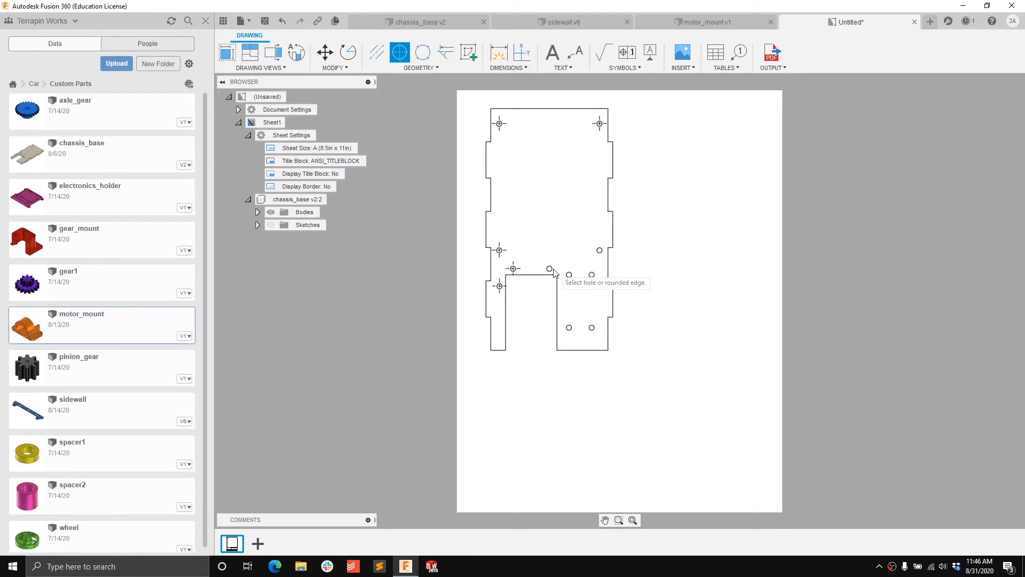
left_click(550, 269)
left_click(569, 274)
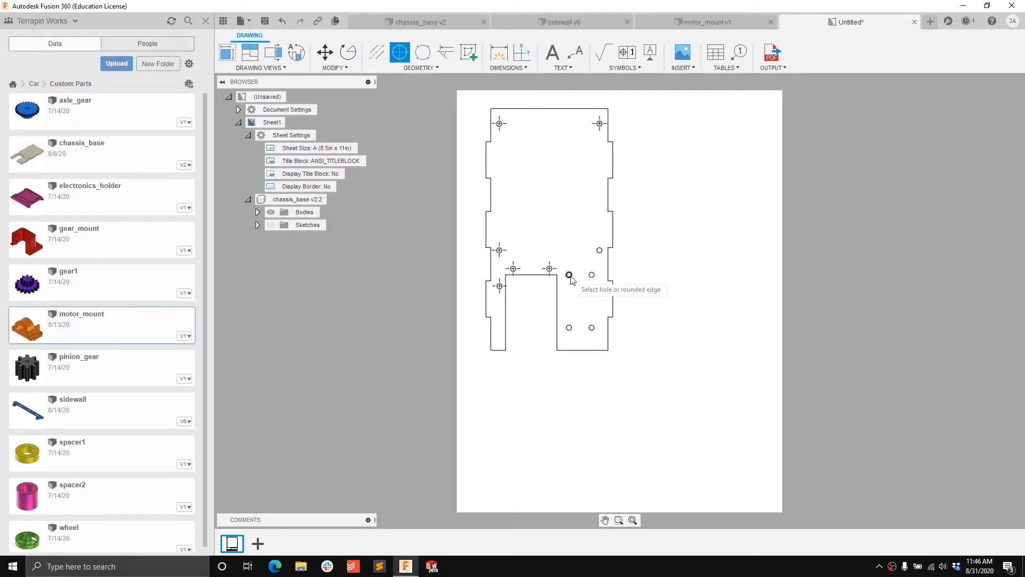
left_click(569, 328)
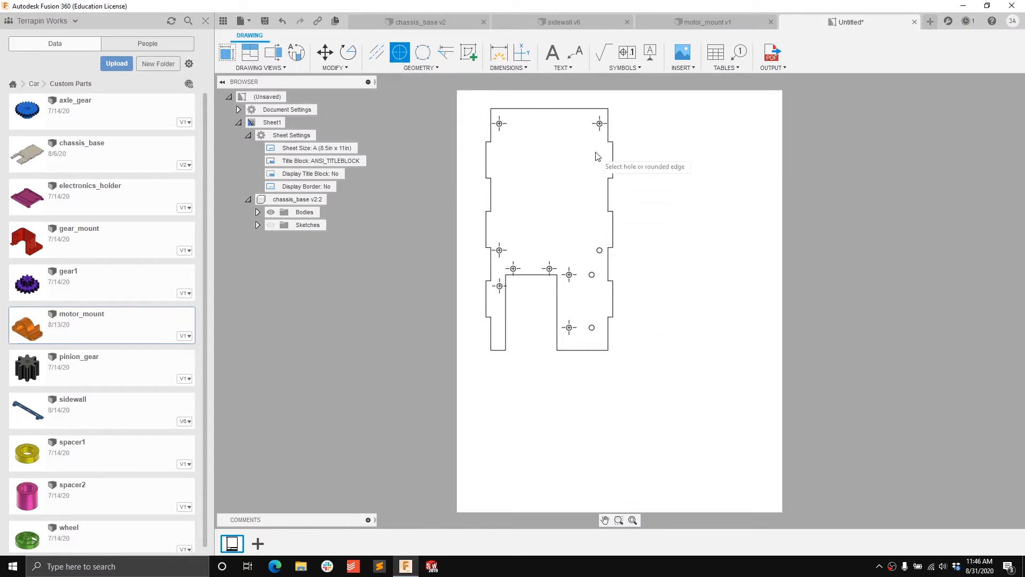
left_click(591, 328)
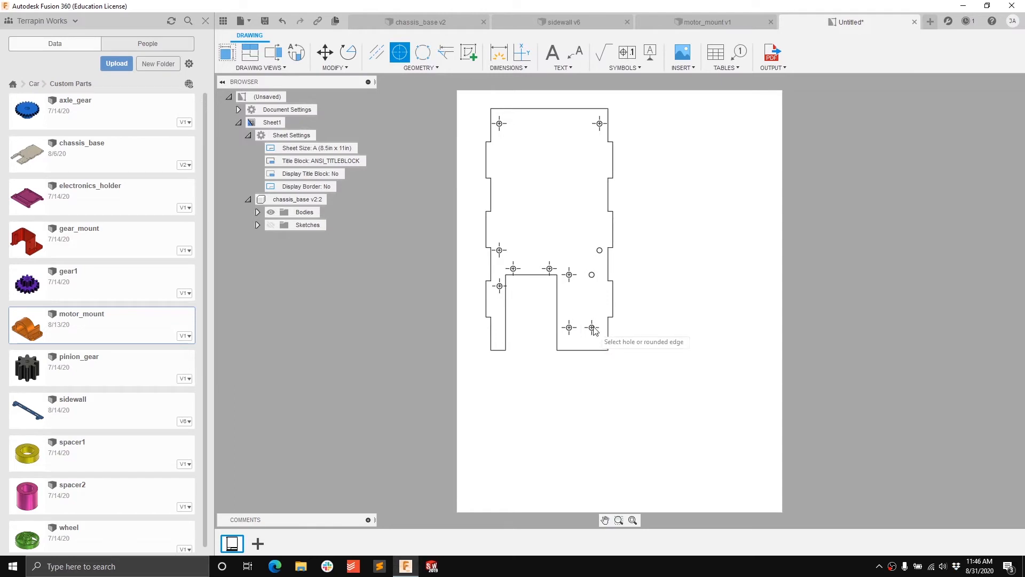
left_click(592, 276)
left_click(600, 252)
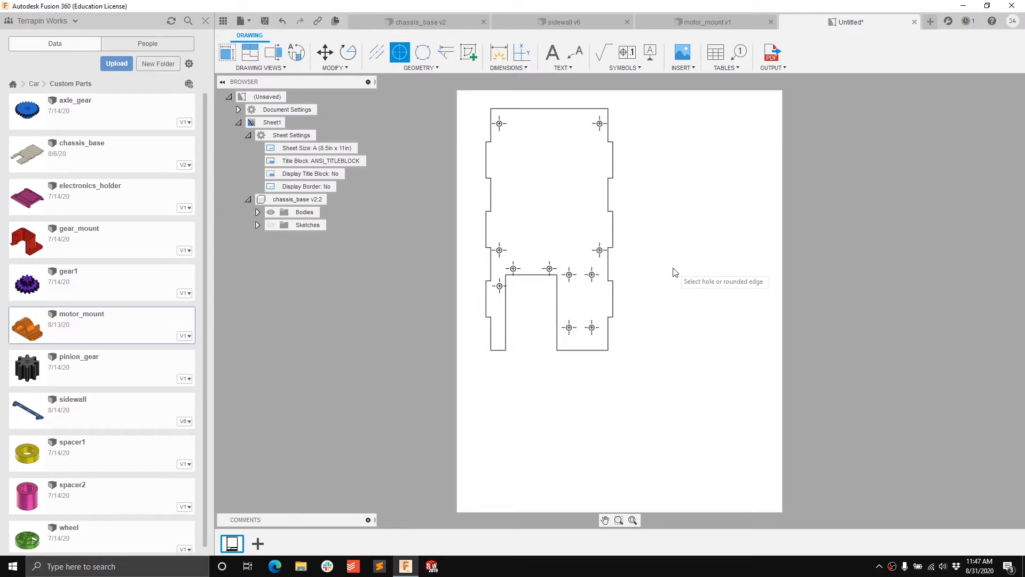
key("Escape")
Step: Create a new folder named Drawings in the Car project
left_click(35, 84)
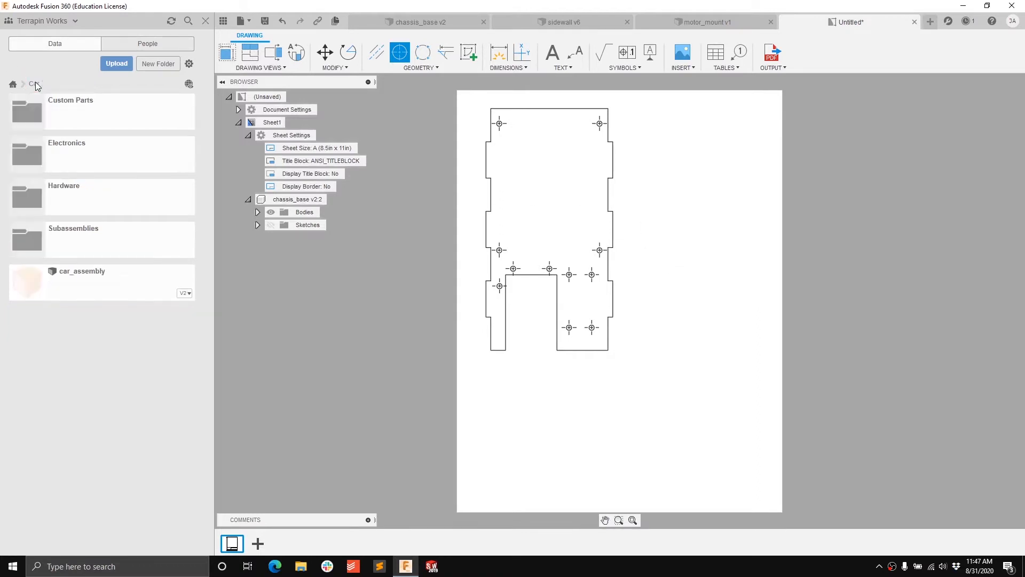
left_click(156, 64)
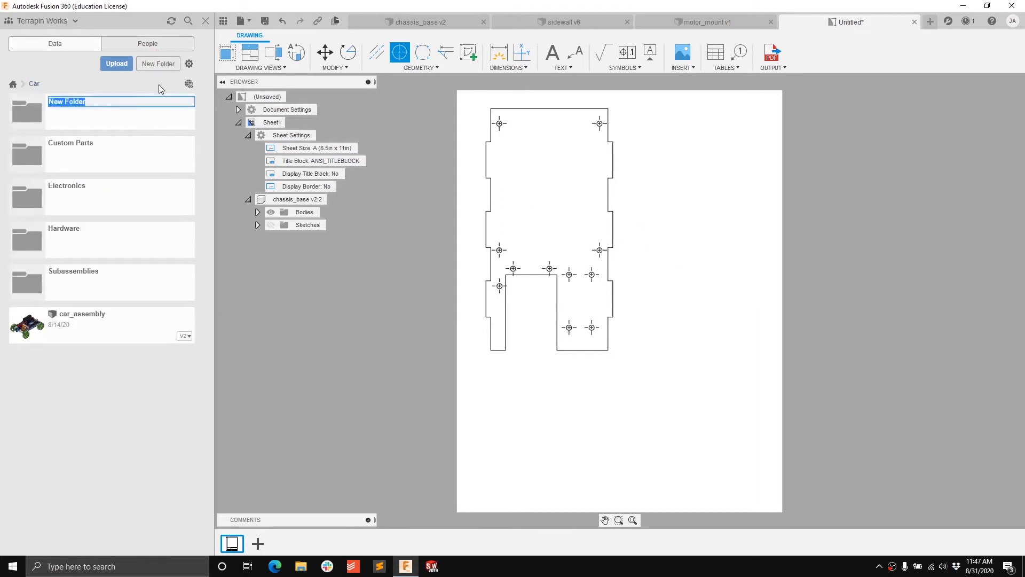
type("Drawings")
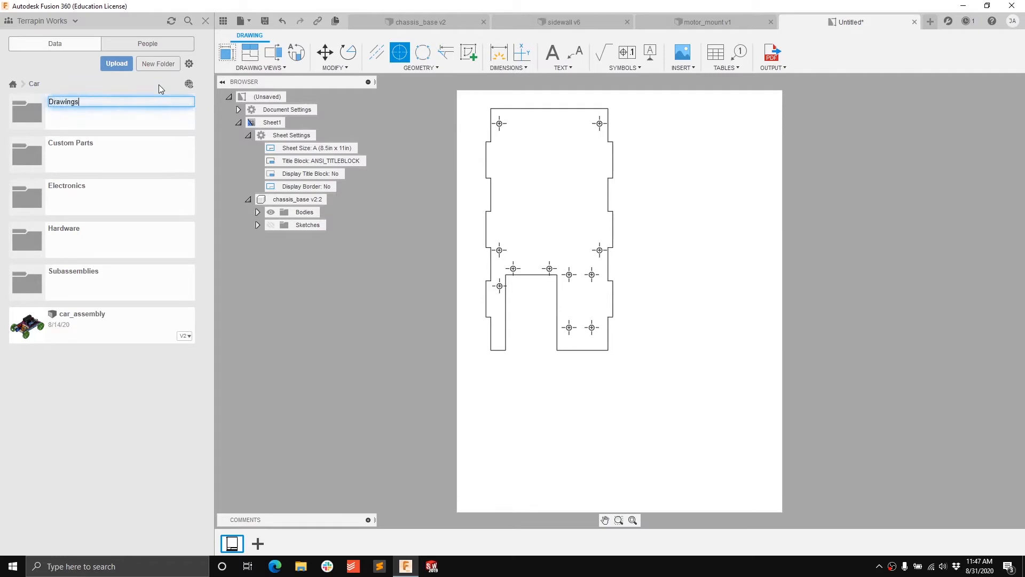
key("Return")
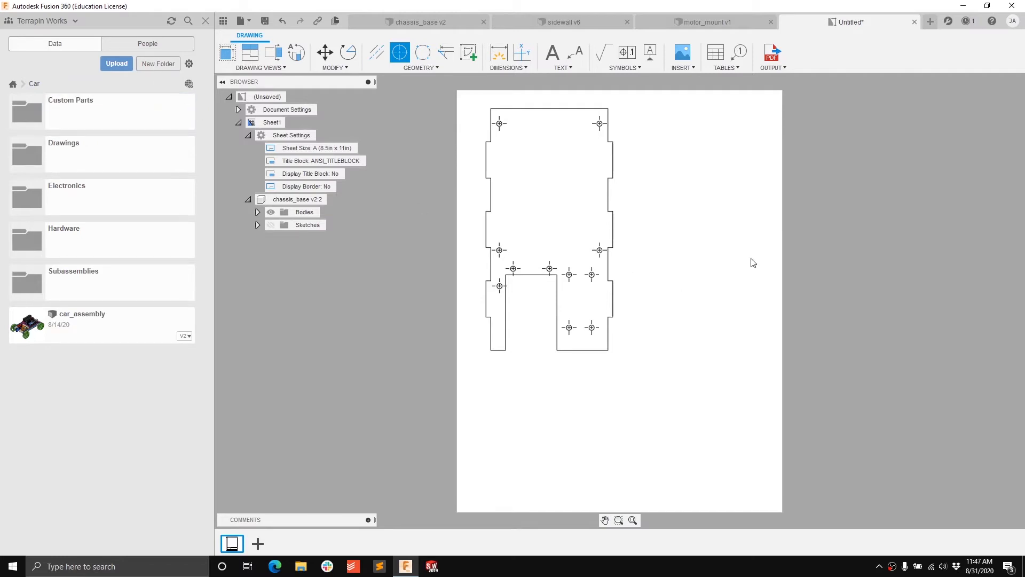
Step: Save the chassis base drawing in the Car project under the name chassis_base_template
left_click(265, 20)
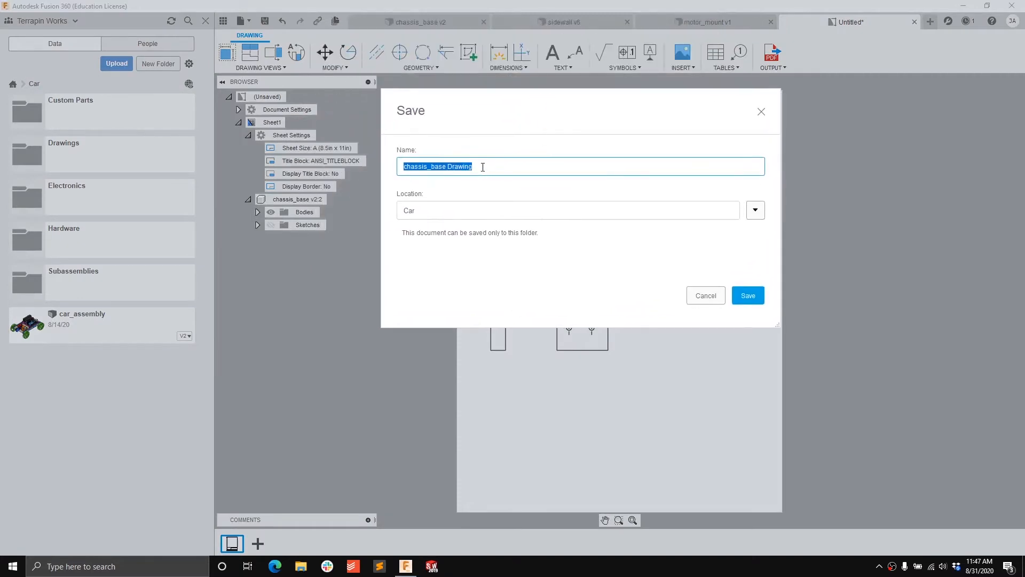
left_click(523, 166)
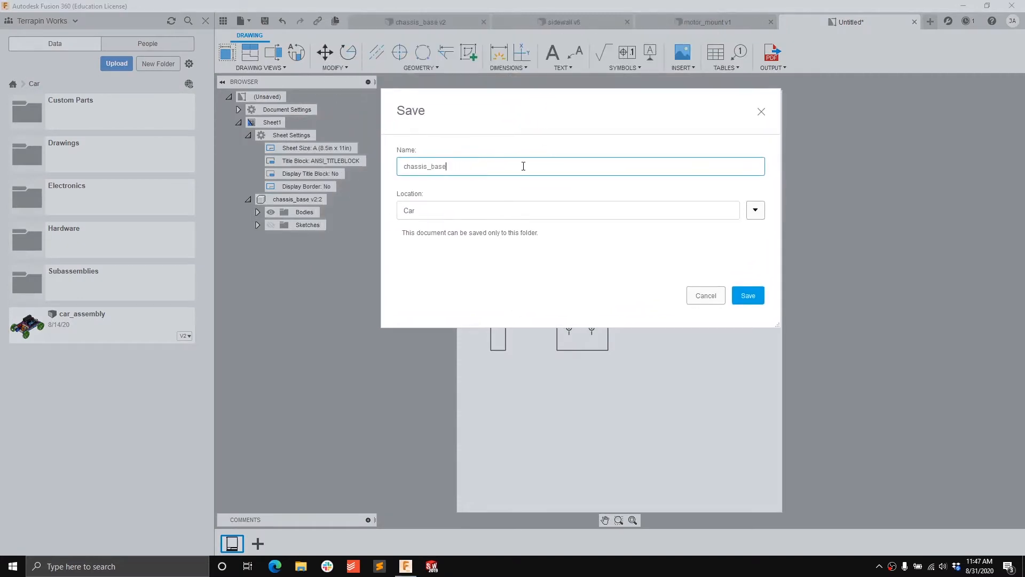
type("_template")
key("Return")
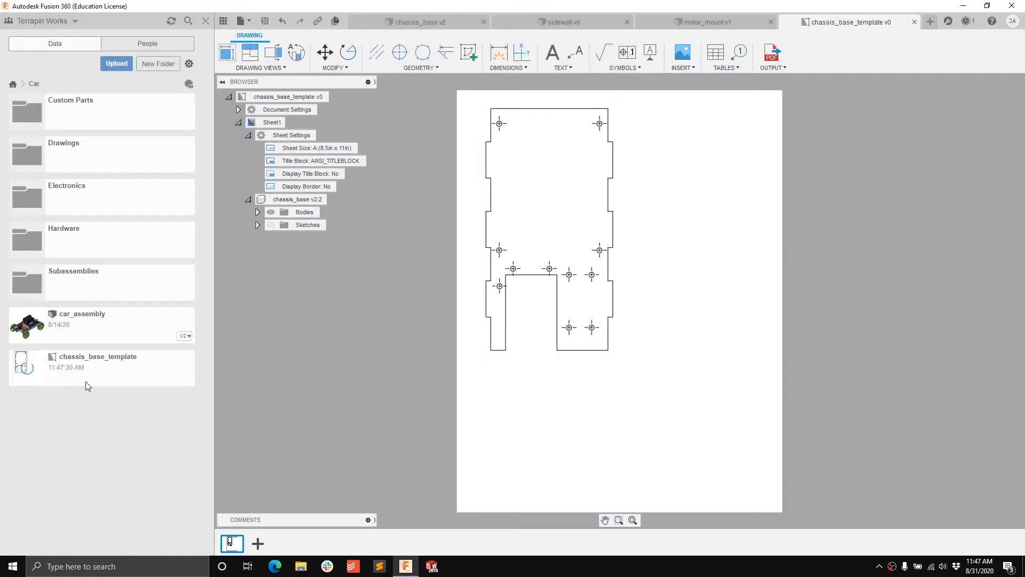
Step: Move the chassis_base_template drawing into the Drawings folder of the Car project
right_click(95, 371)
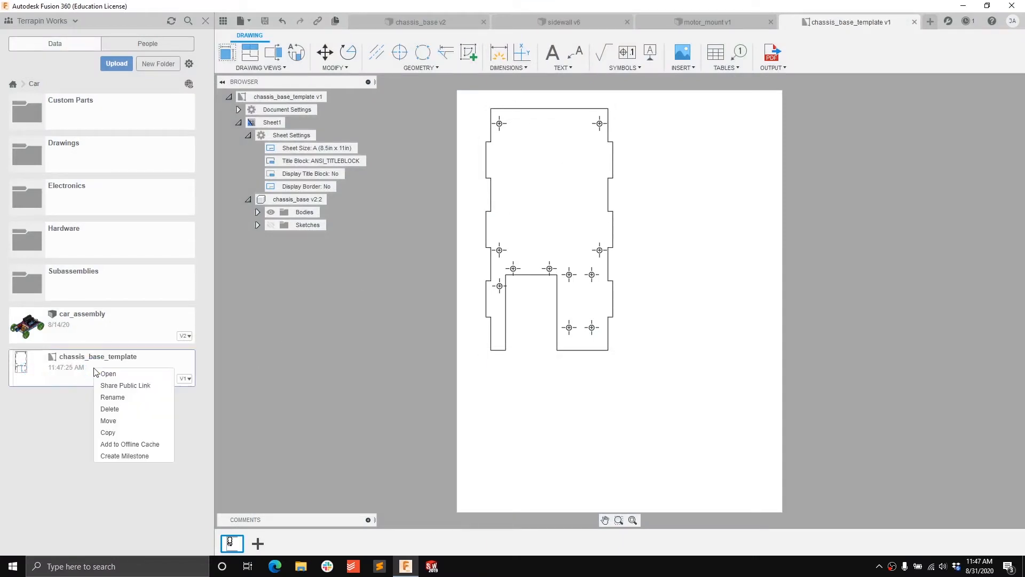
left_click(112, 420)
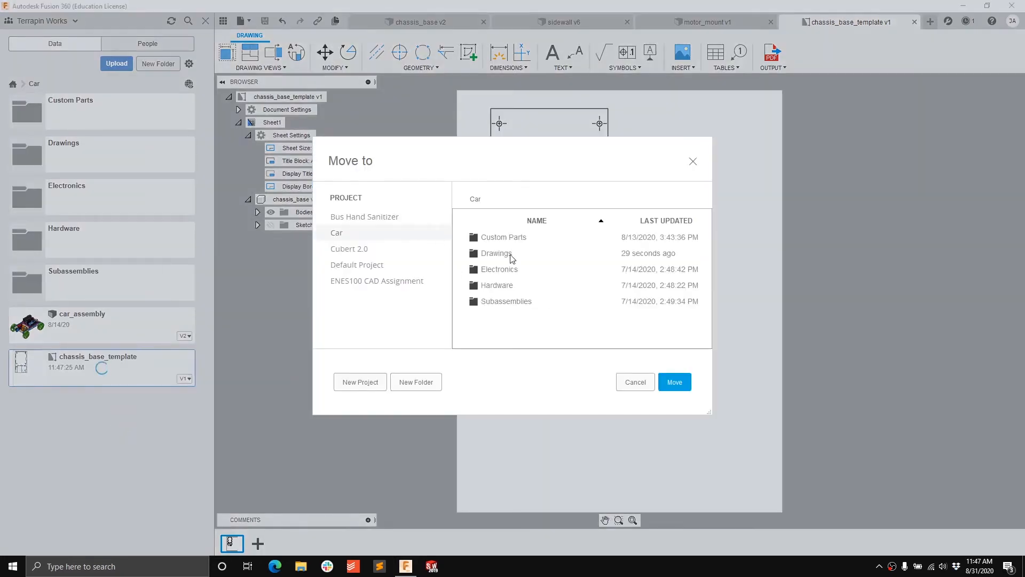
left_click(497, 254)
left_click(674, 382)
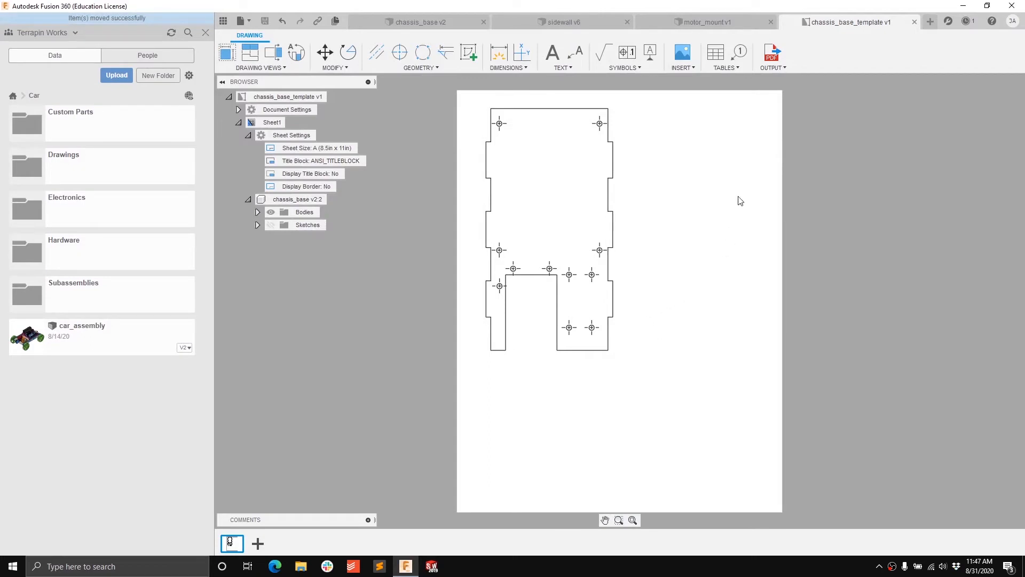
Step: Export the drawing as chassis_base_template.pdf to the Desktop with Open PDF enabled, and close the PDF after viewing it
left_click(774, 55)
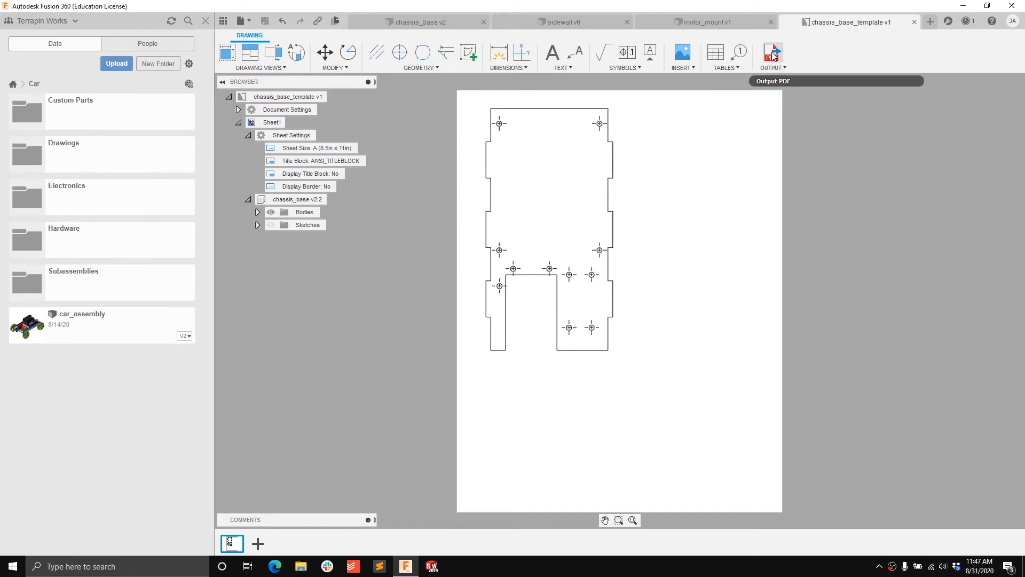
left_click(771, 55)
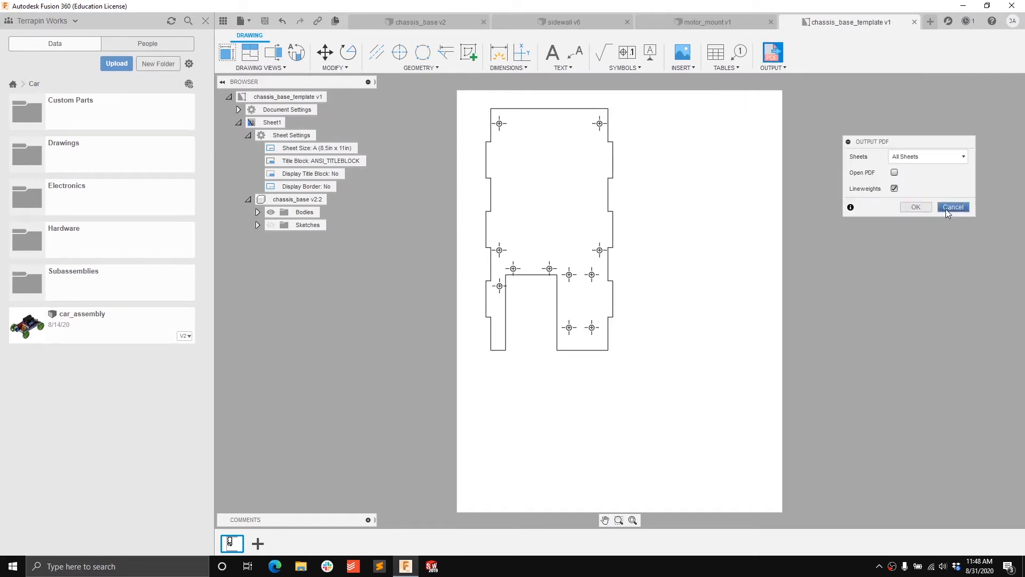
left_click(894, 172)
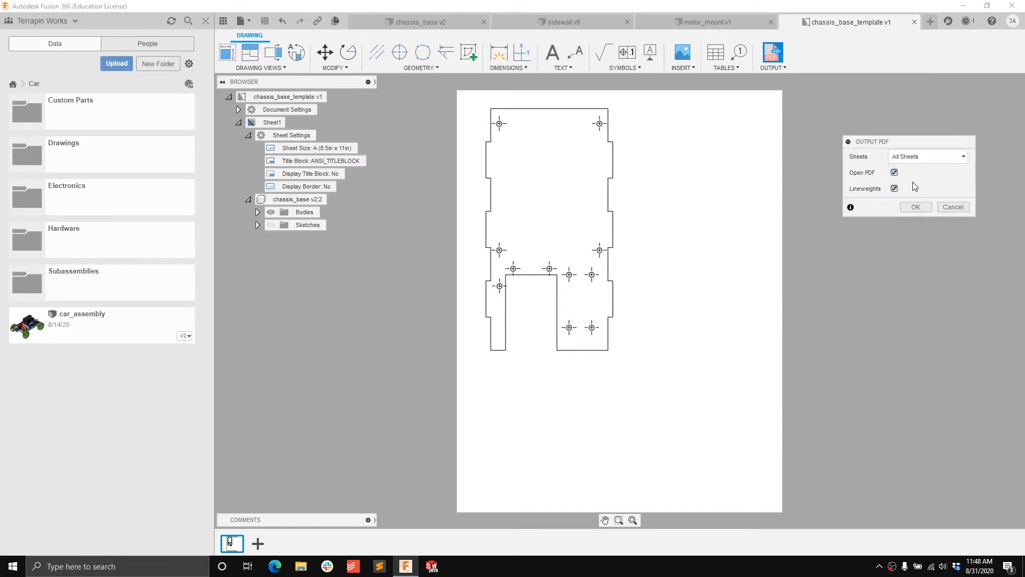
left_click(916, 207)
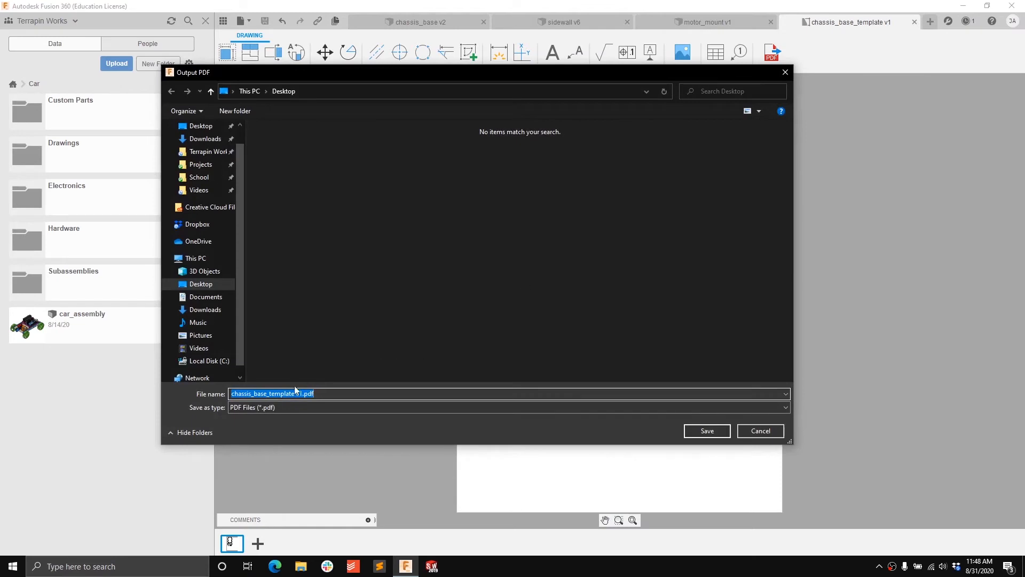
left_click(302, 394)
key("Return")
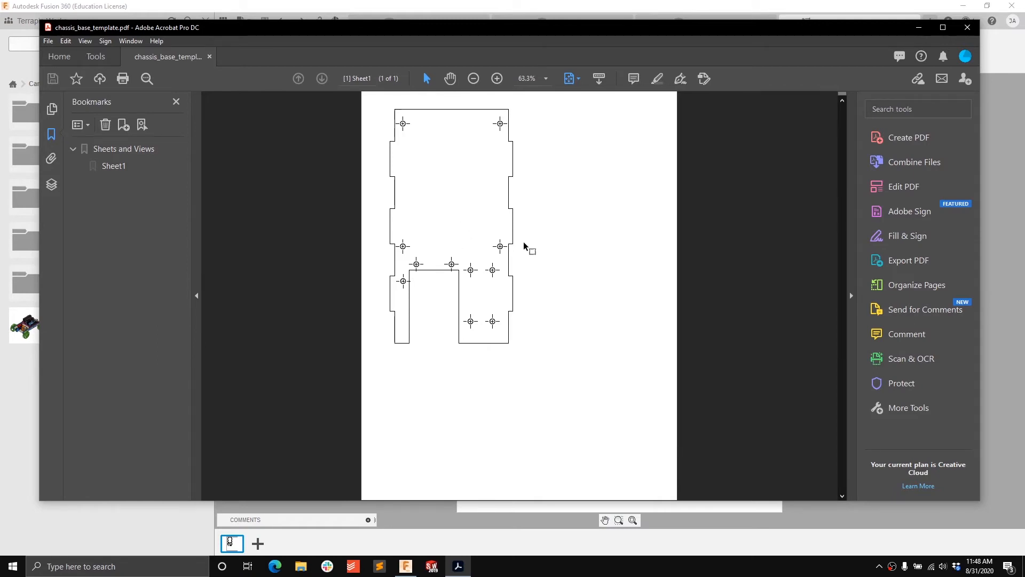
left_click(967, 32)
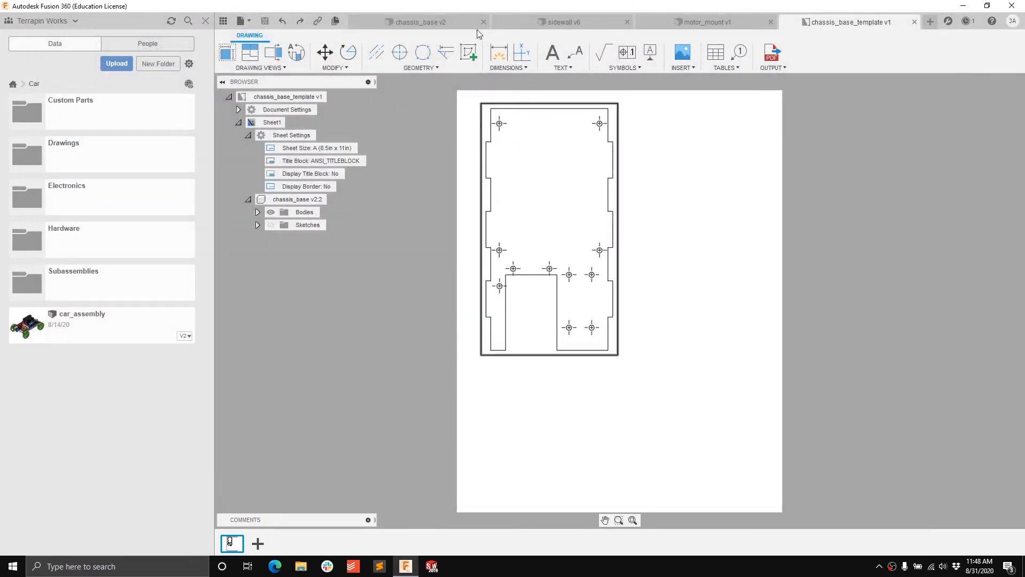
Step: Create a new drawing from the sidewall design with the ASME standard and A (8.5in x 11in) sheet size, without placing the initial view
left_click(594, 24)
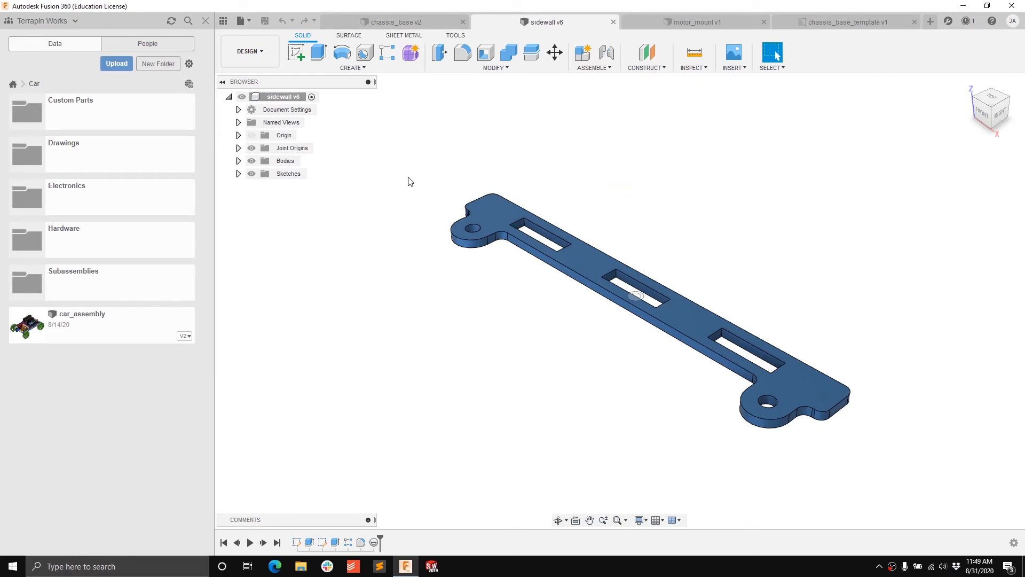
left_click(263, 56)
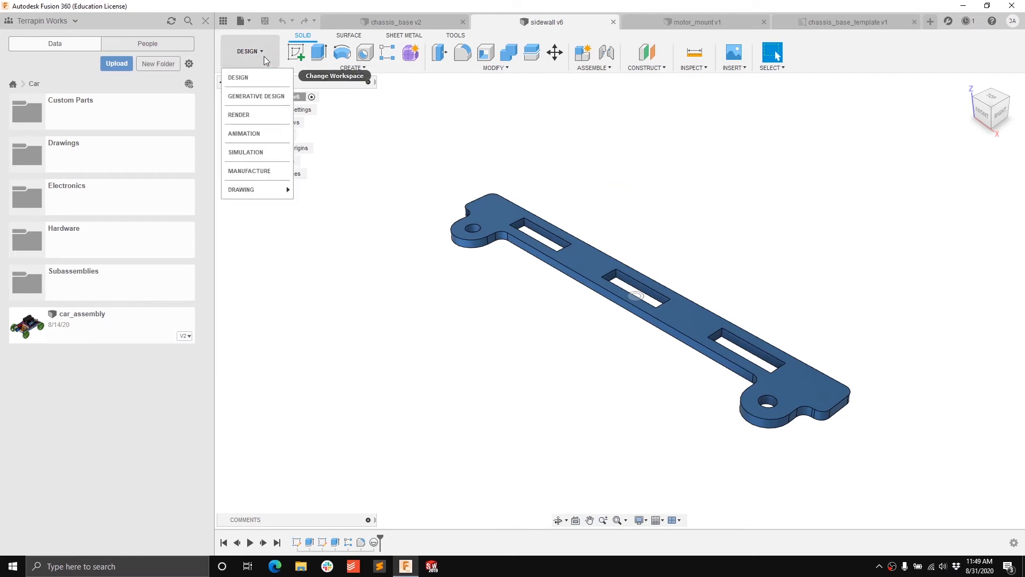
left_click(307, 190)
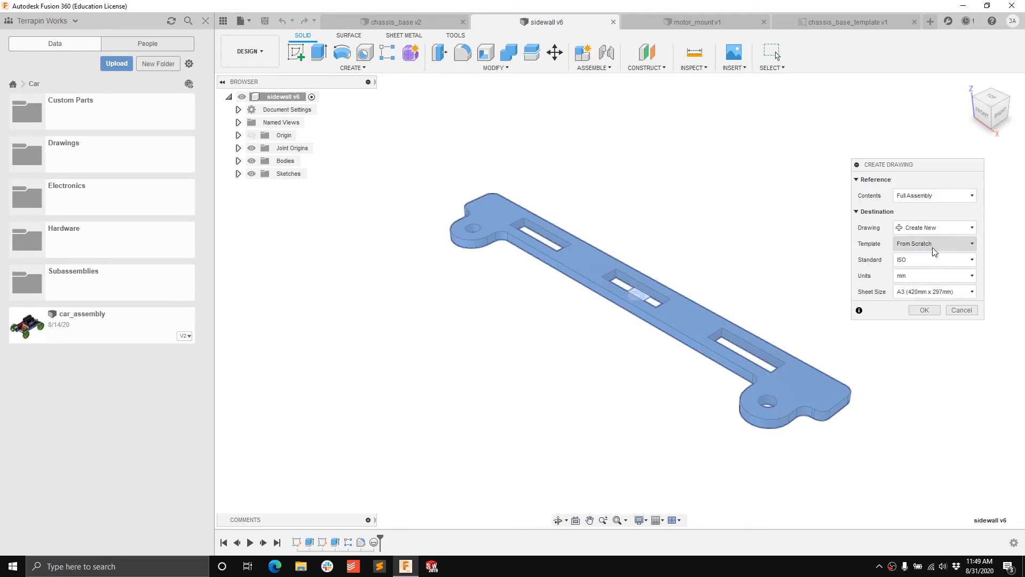
left_click(933, 264)
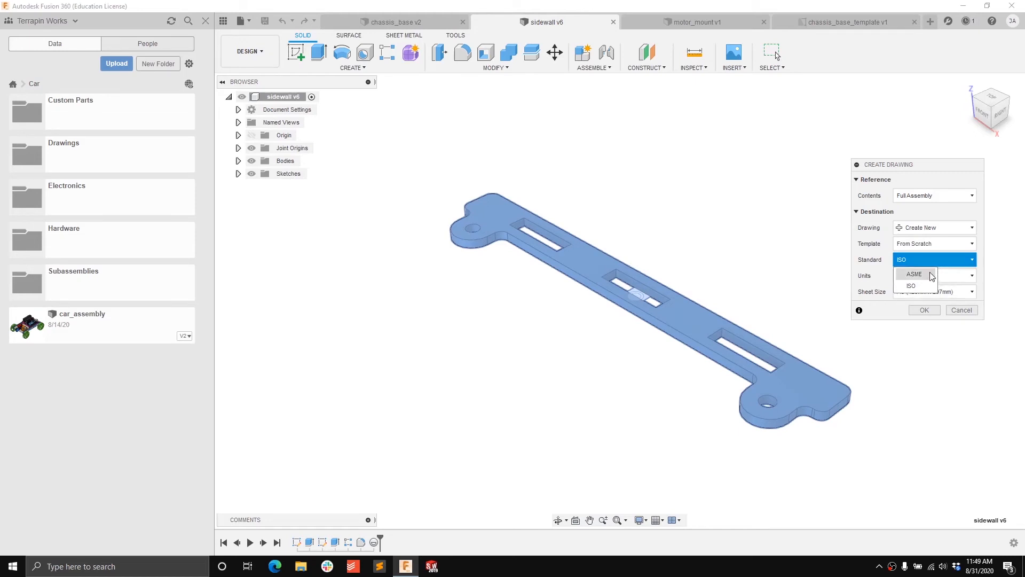
left_click(914, 274)
left_click(933, 291)
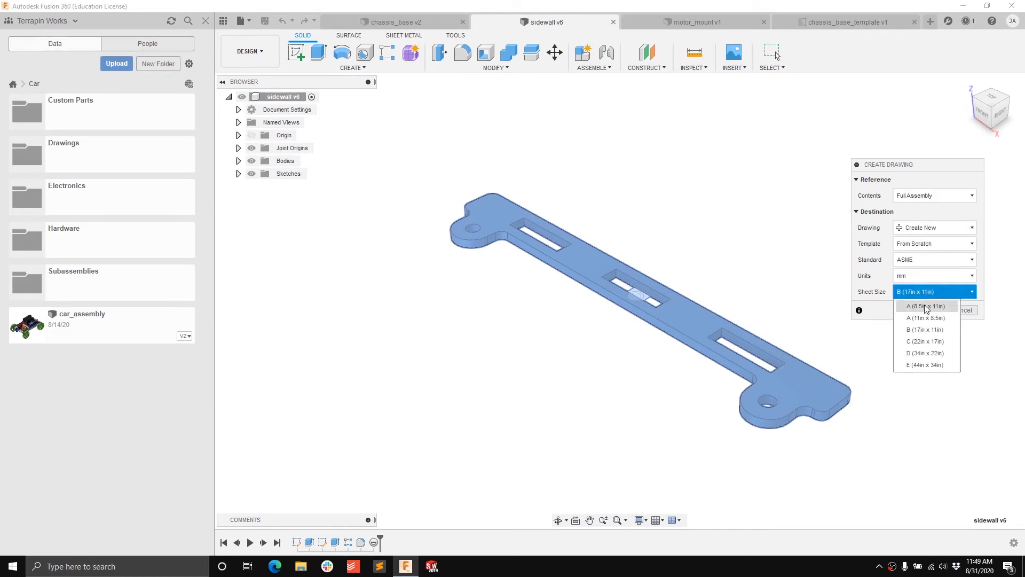
left_click(908, 302)
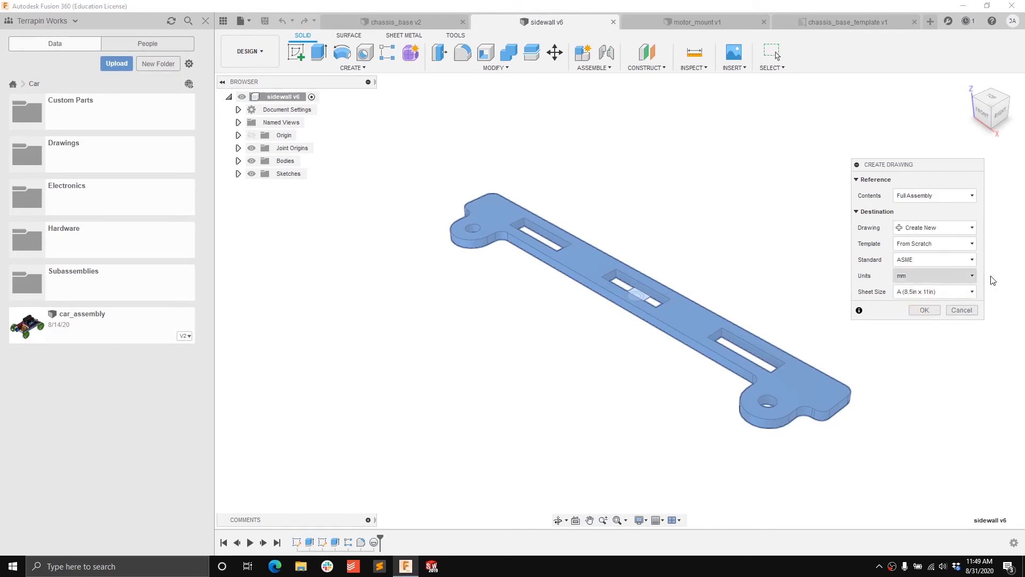
left_click(928, 311)
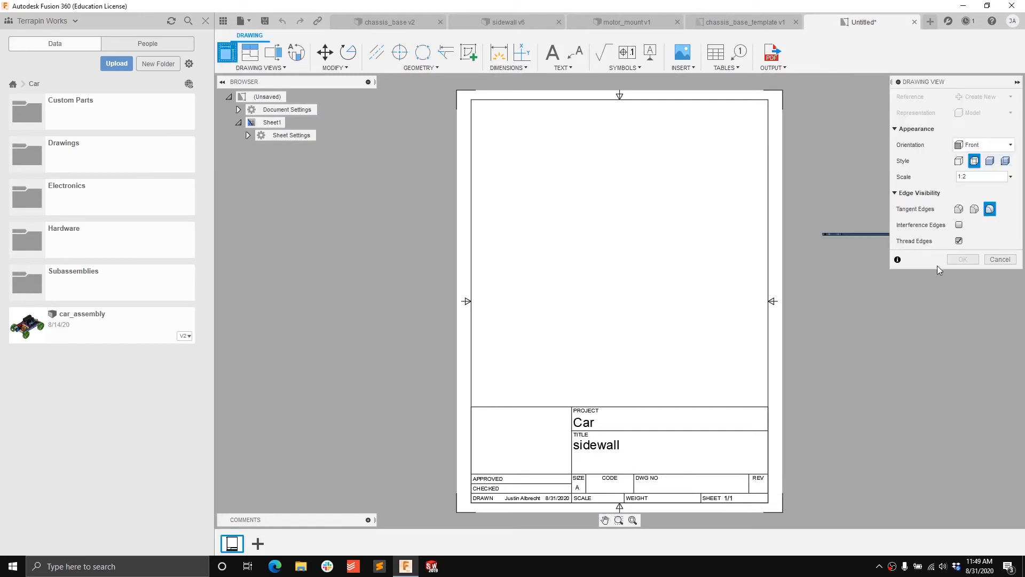
left_click(991, 261)
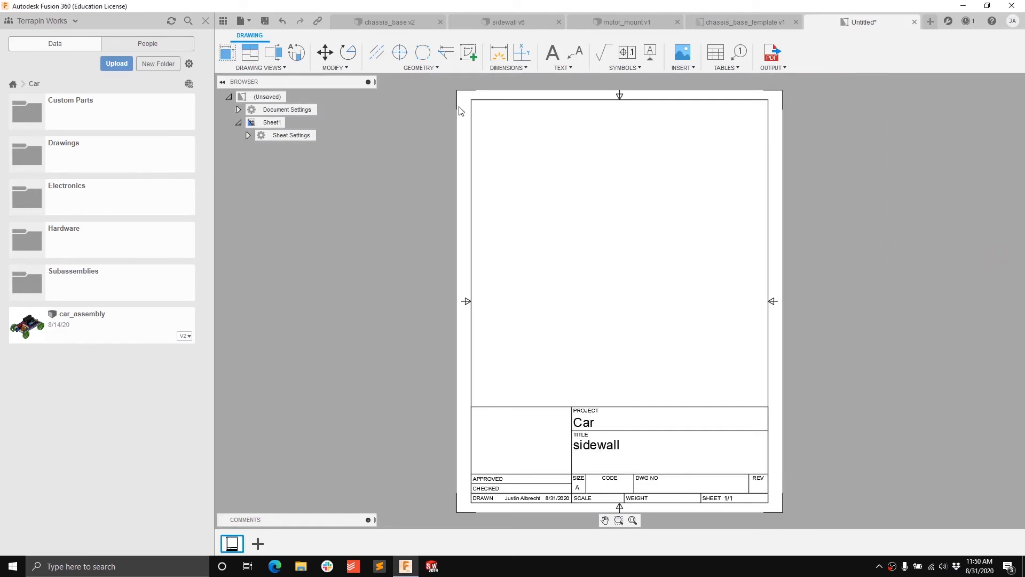
Step: Turn off the display of the border and title block in the sidewall drawing's sheet settings
left_click(248, 135)
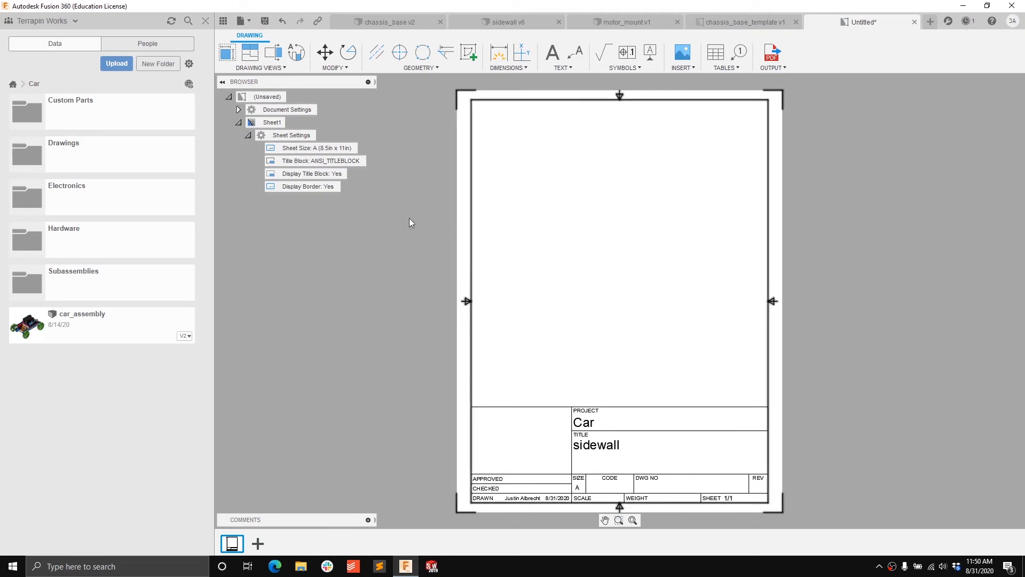
right_click(324, 161)
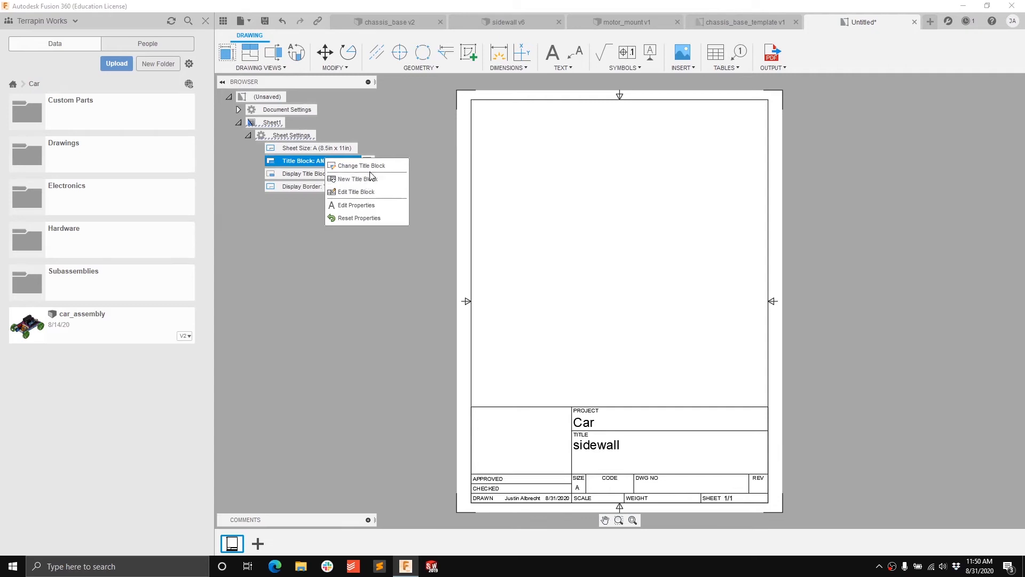
left_click(368, 166)
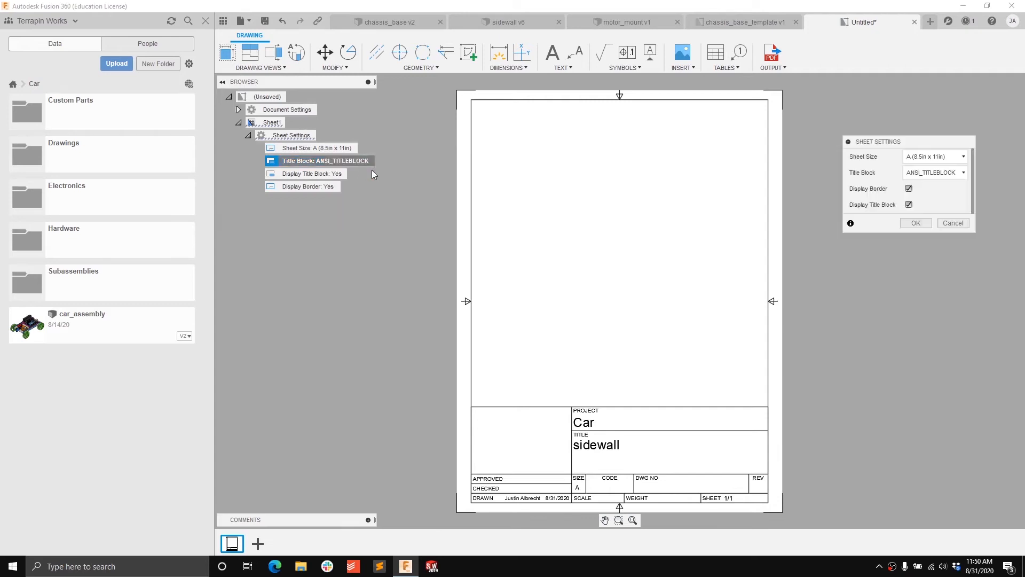
left_click(909, 189)
left_click(909, 205)
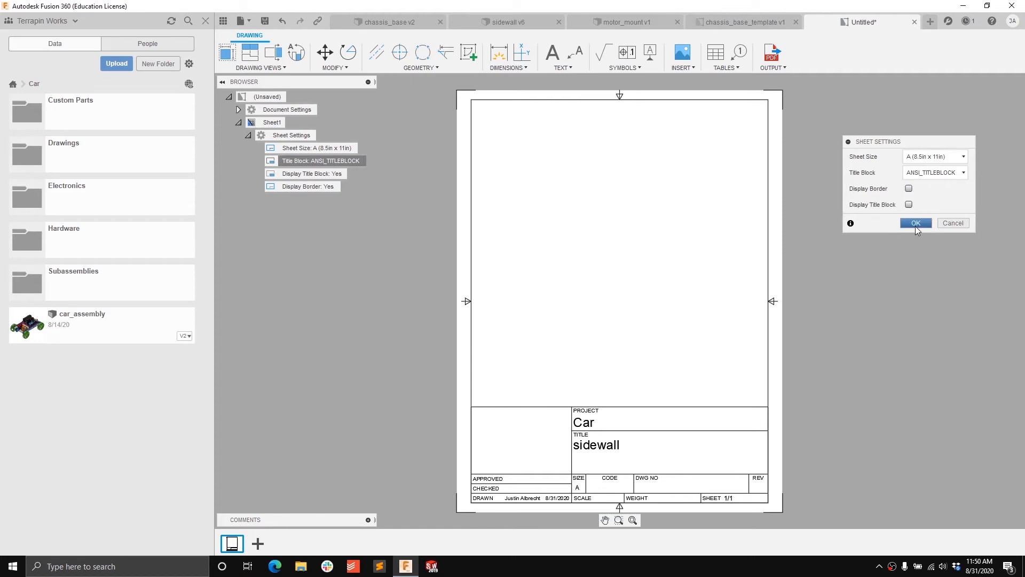
left_click(916, 223)
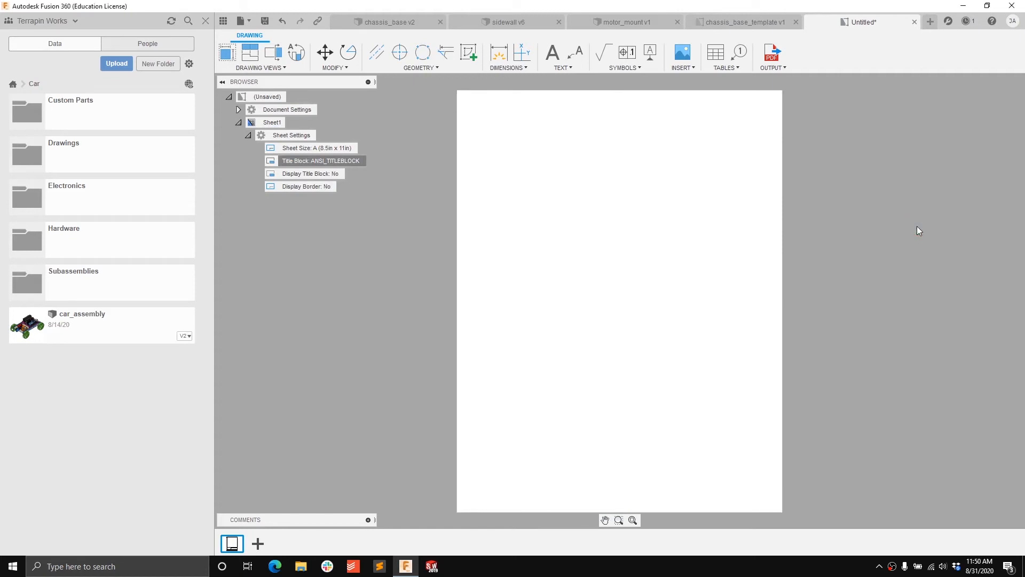
Step: Place a base view of the sidewall near the upper edge of the sheet with Top orientation and 1:1 scale
left_click(229, 54)
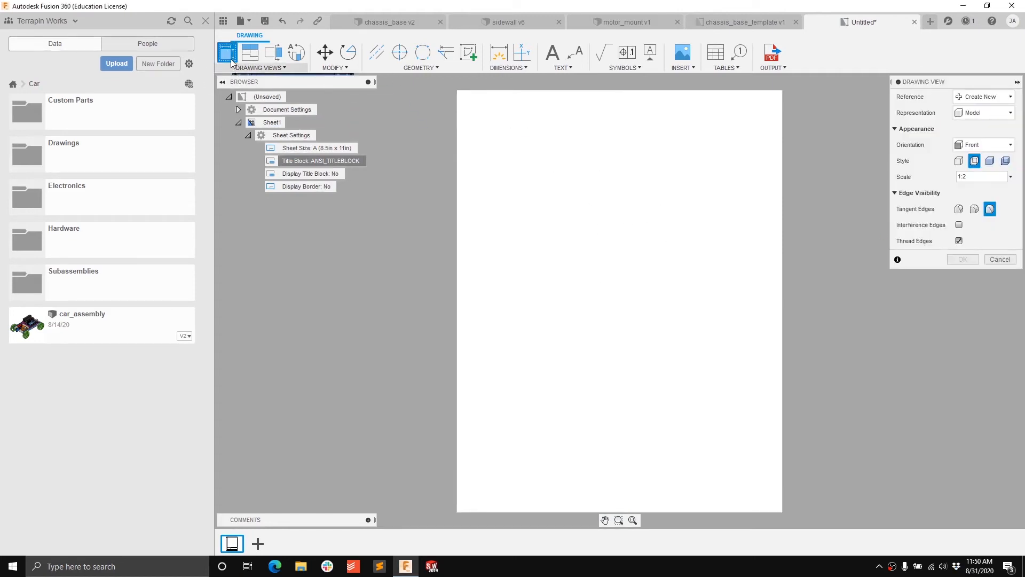
left_click(982, 144)
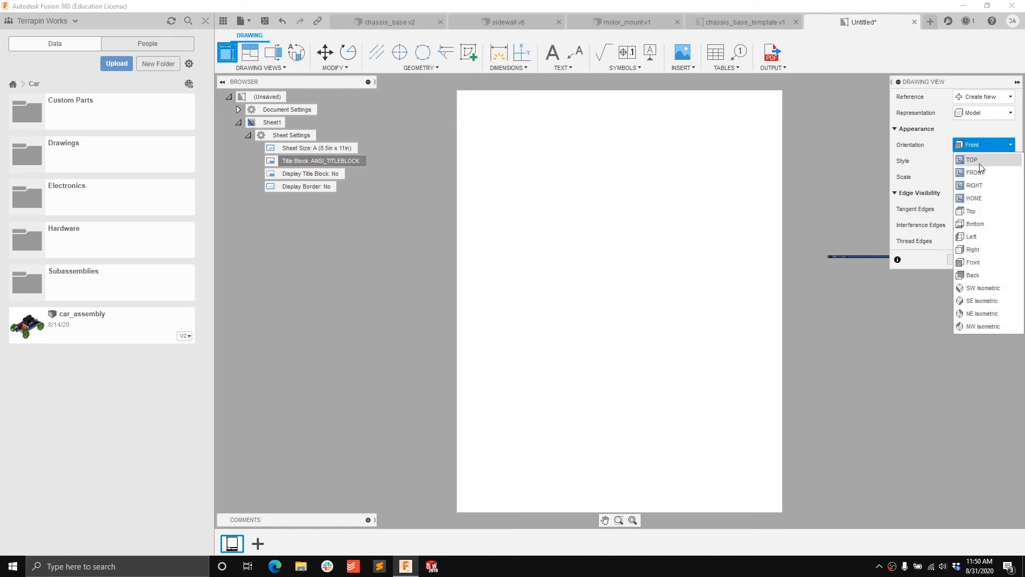
left_click(977, 211)
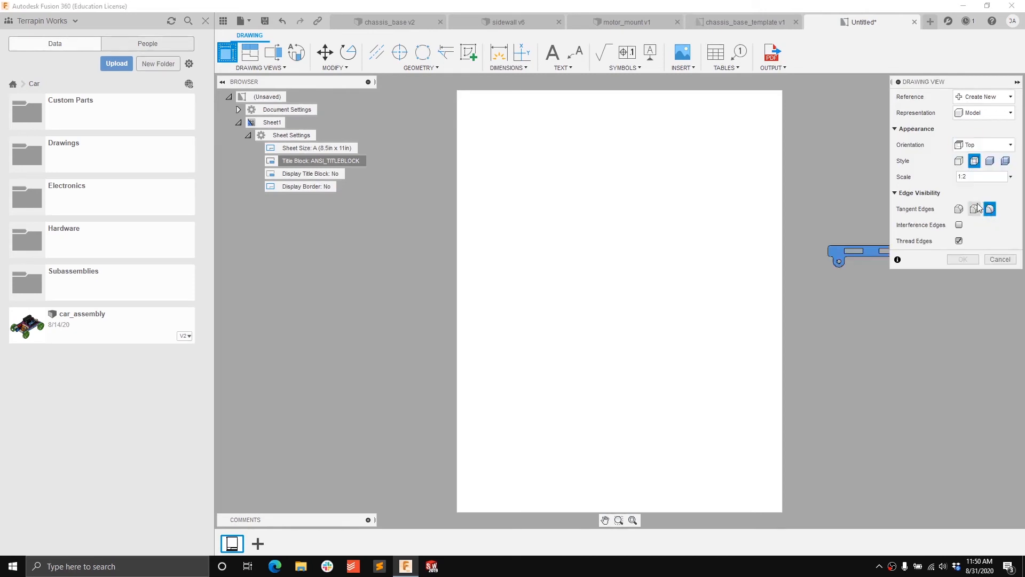
left_click(1010, 177)
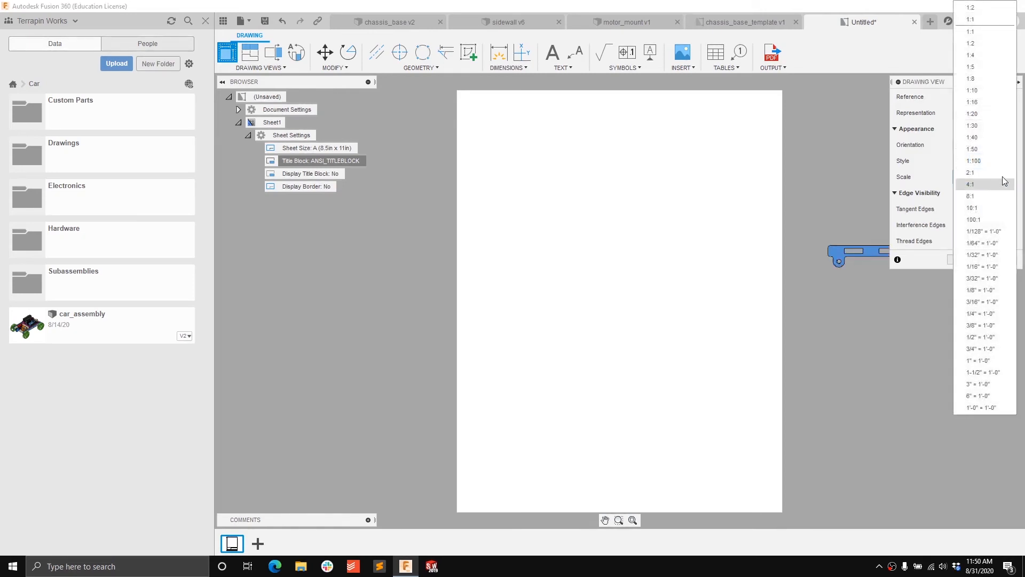
left_click(987, 32)
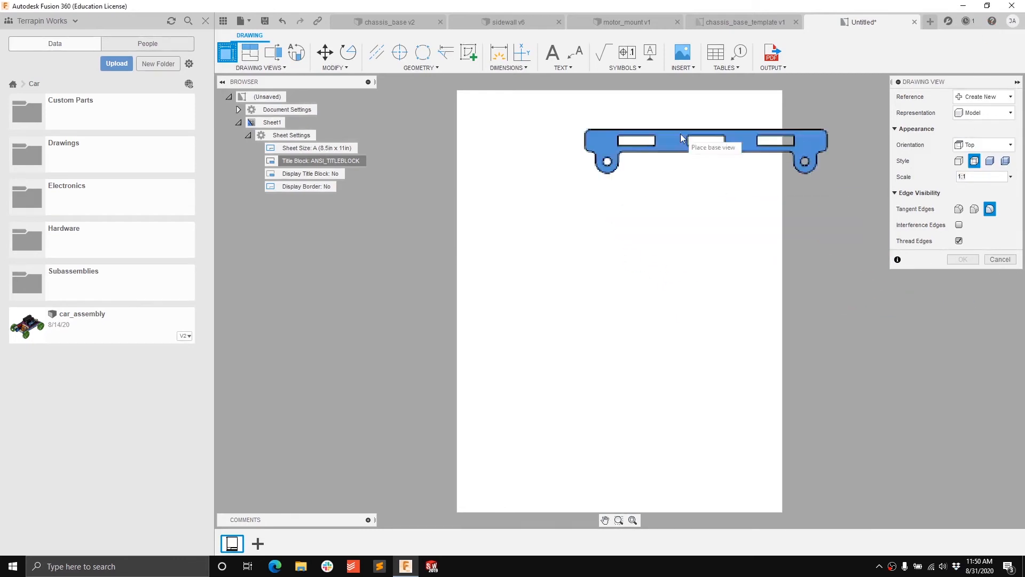
left_click(614, 150)
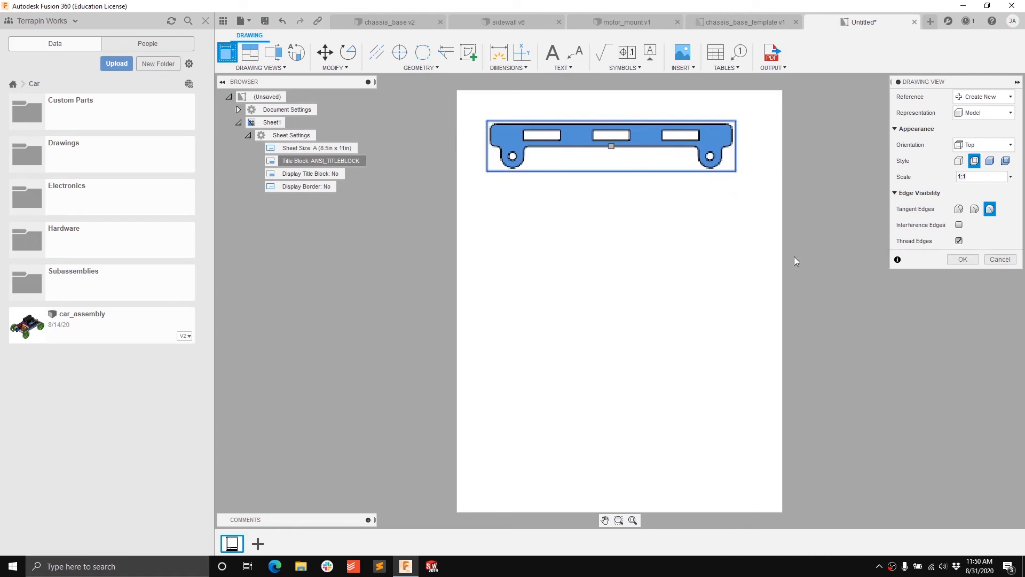
left_click(967, 259)
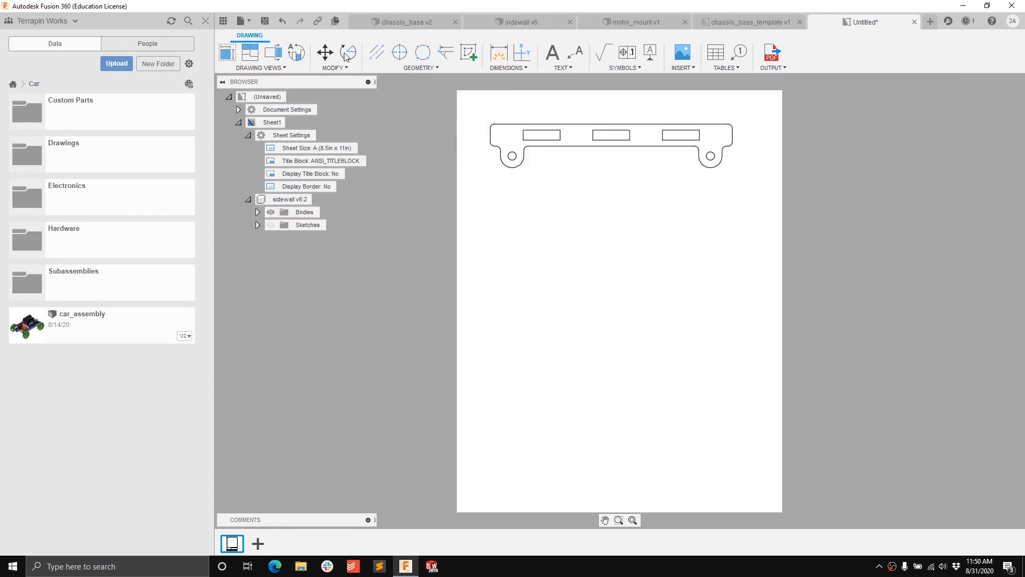
Step: Save the sidewall drawing as sidewall_template in the Car project's Drawings folder
left_click(266, 21)
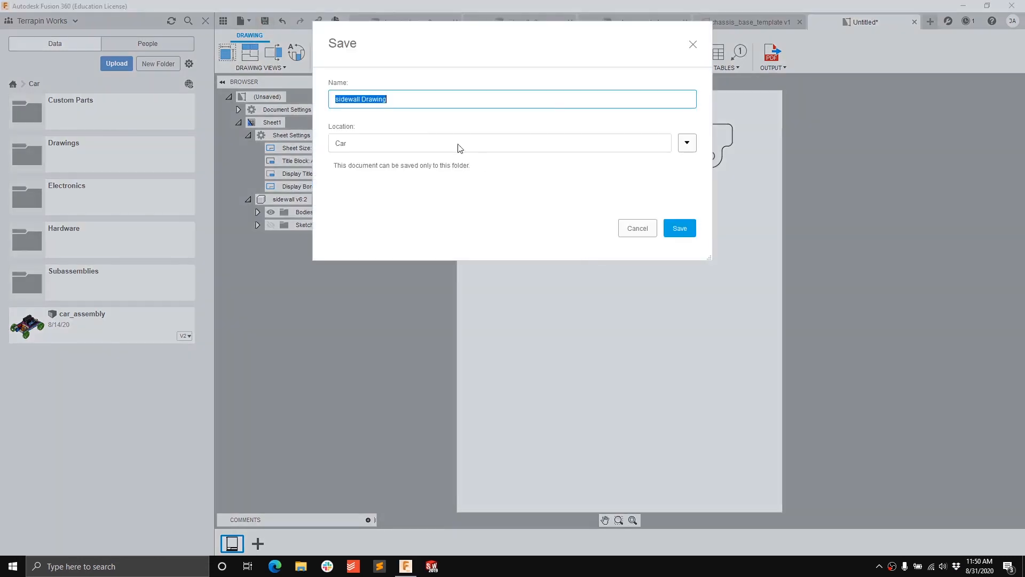
left_click(686, 143)
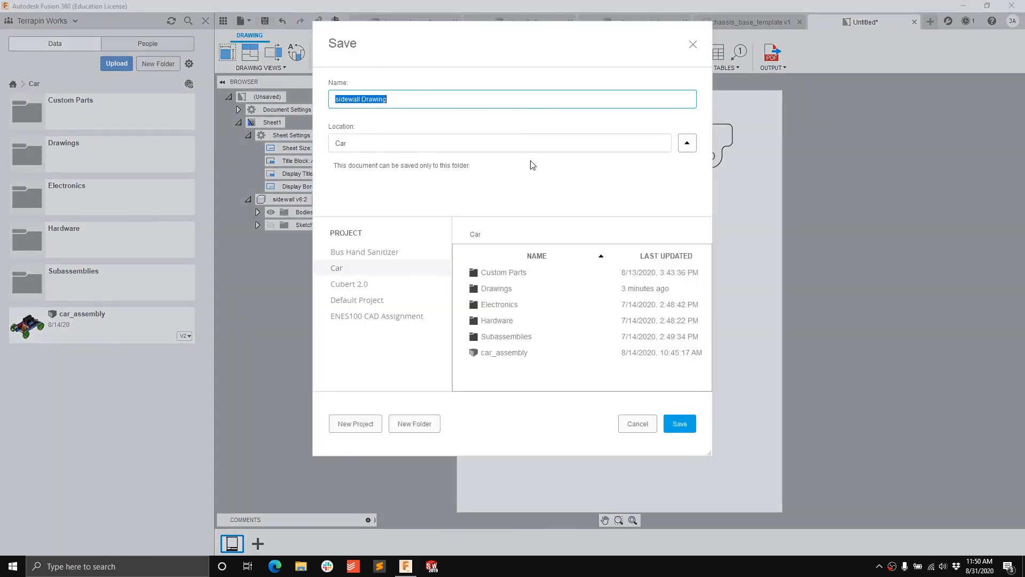
double_click(497, 289)
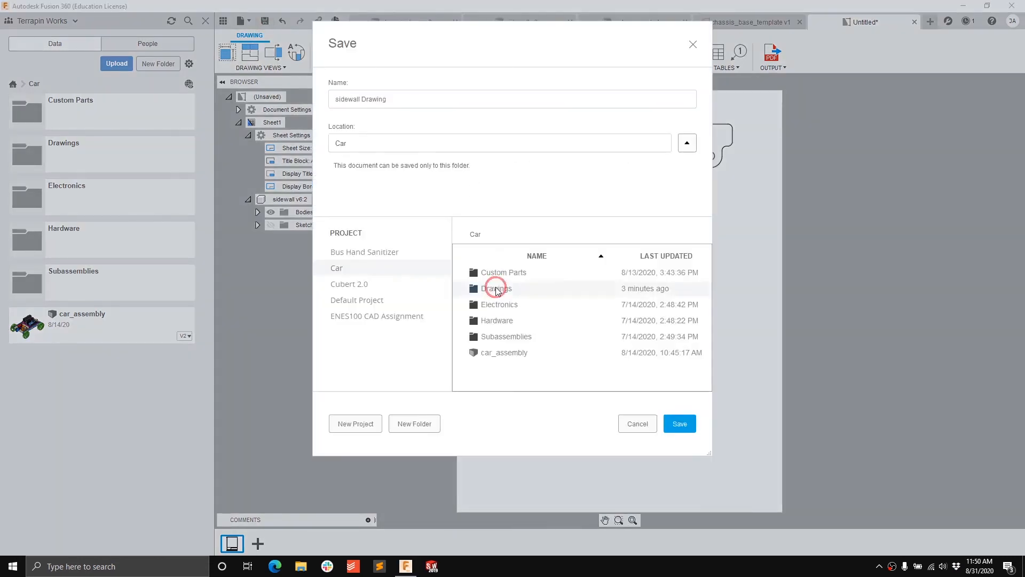
left_click(395, 102)
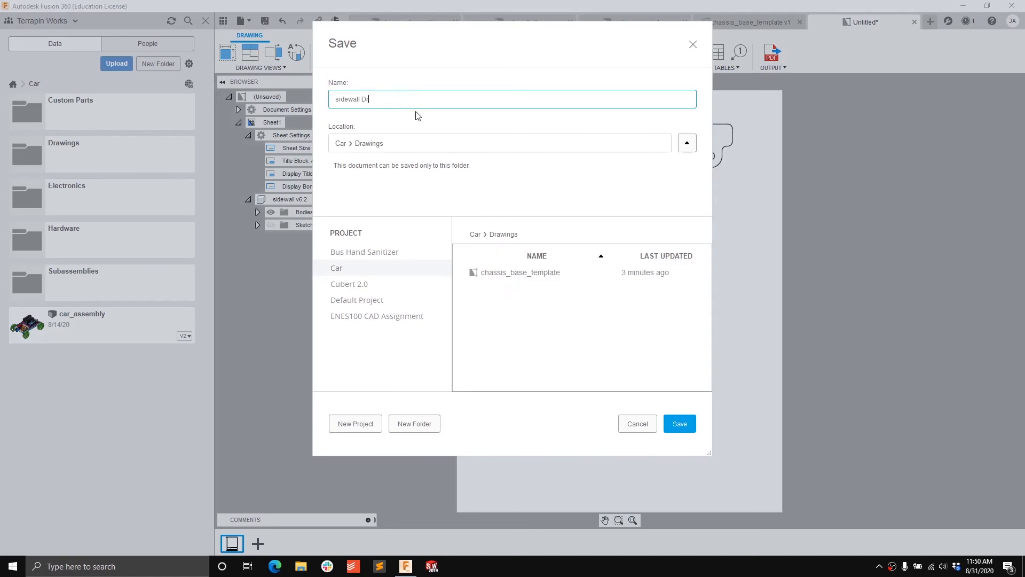
type("_ter")
key("Return")
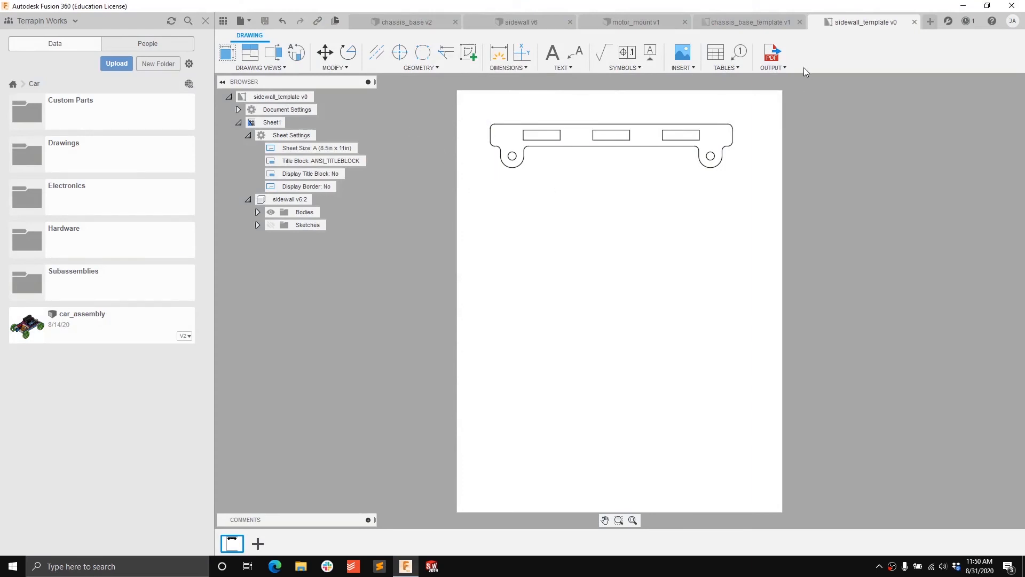
Step: Export all sheets of the sidewall template drawing as a PDF to the Desktop, with Open PDF off and Lineweights on
left_click(771, 49)
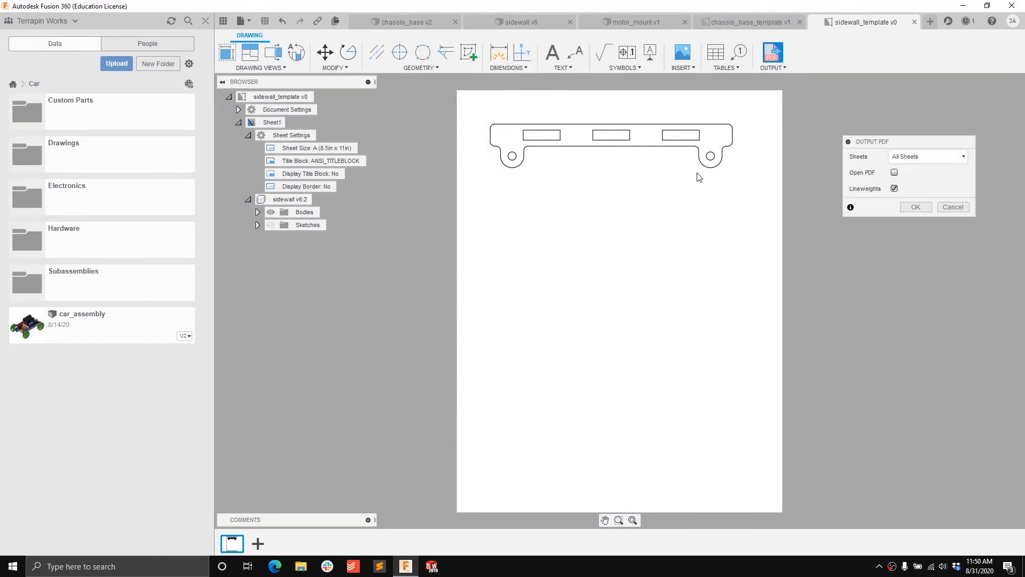
left_click(922, 206)
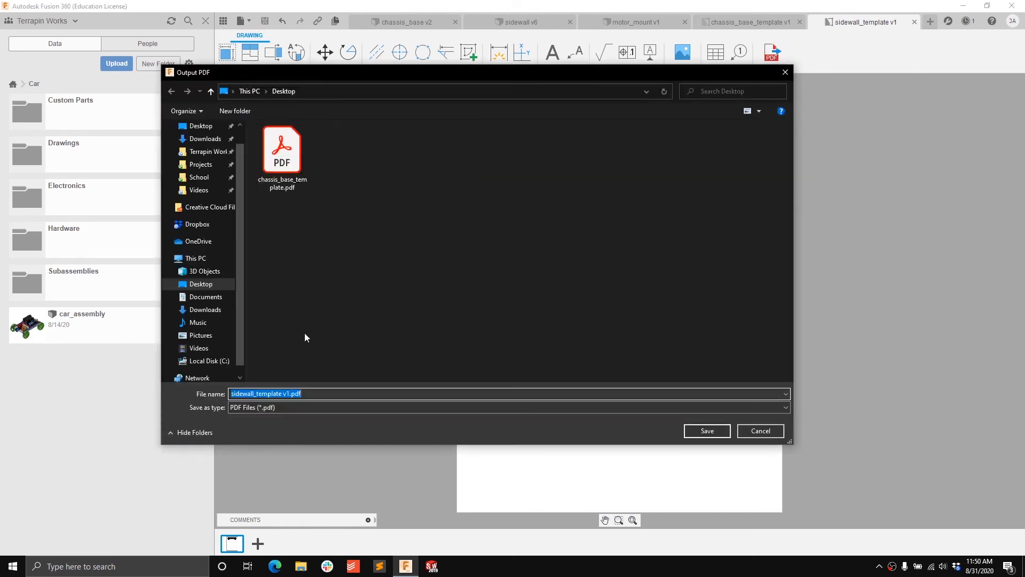
left_click(711, 432)
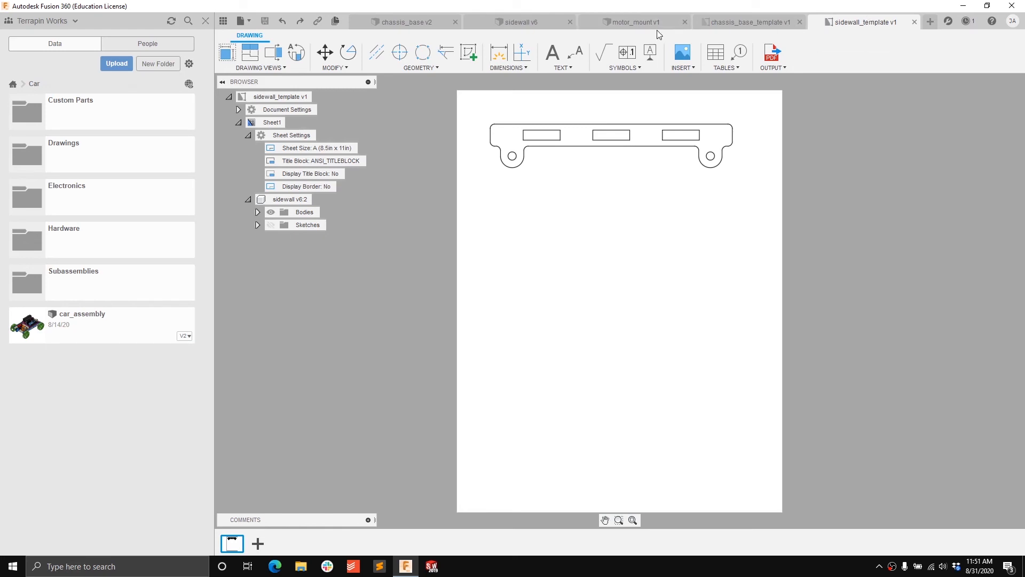
Step: Switch to the motor_mount design and start the 3D Print command
left_click(622, 23)
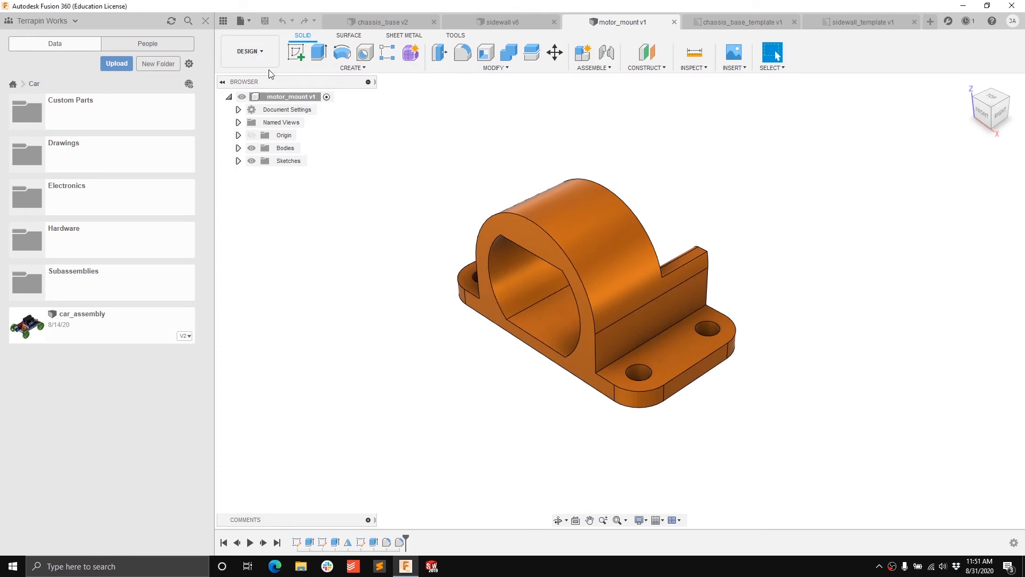
left_click(246, 21)
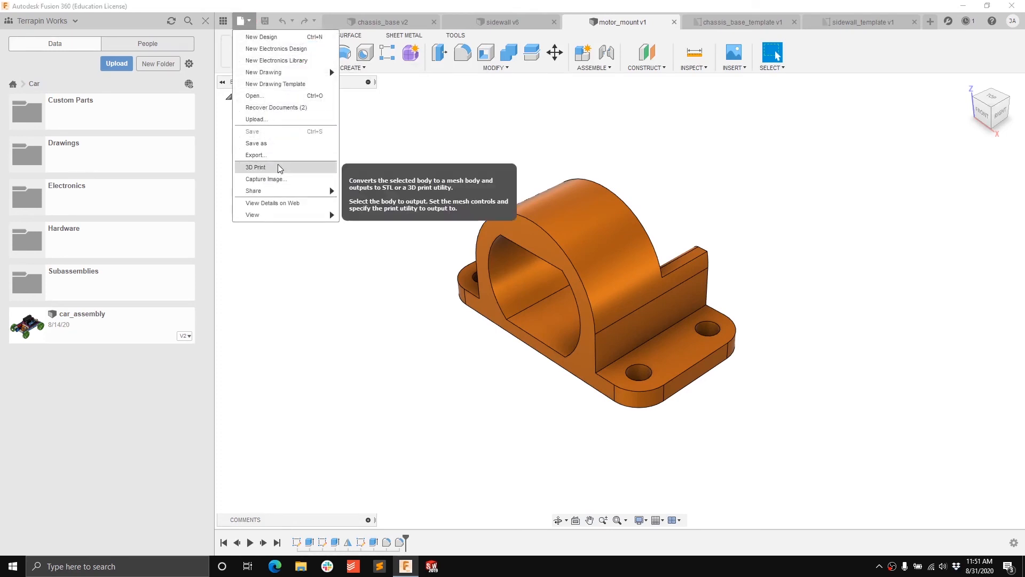
left_click(280, 167)
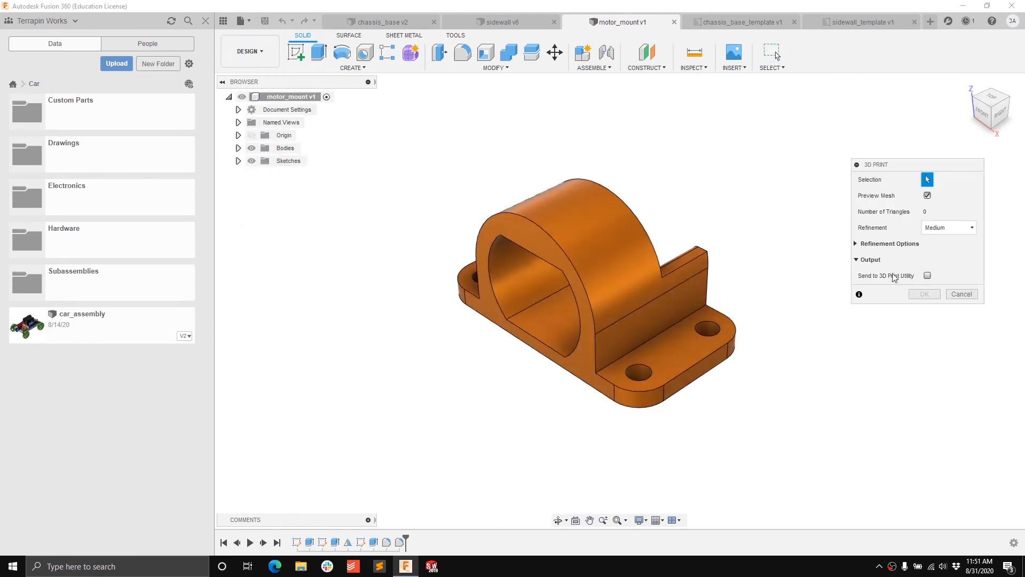
Step: Turn on Send to 3D Print Utility to view the available print utilities, and turn it off again
left_click(927, 275)
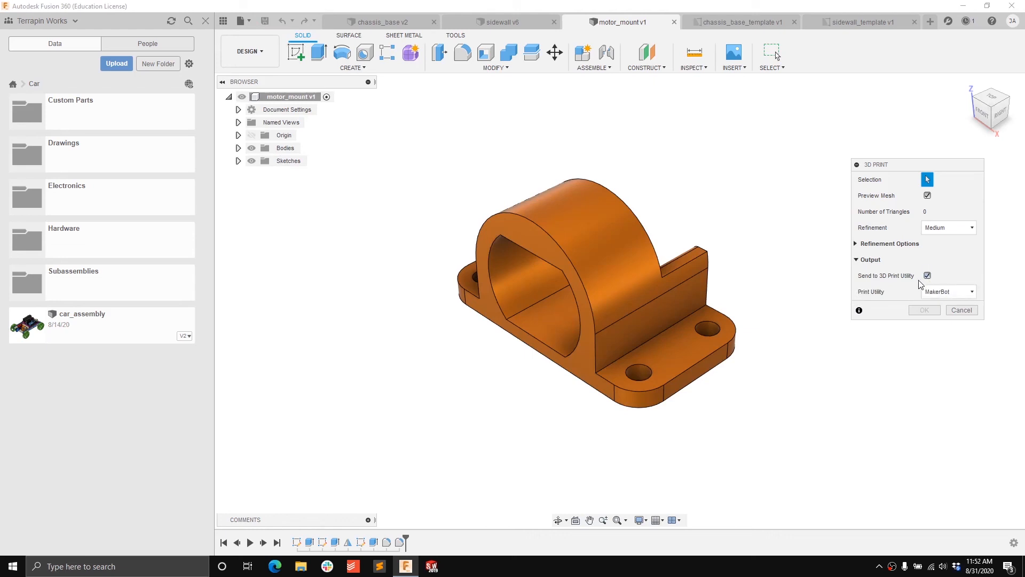
left_click(949, 291)
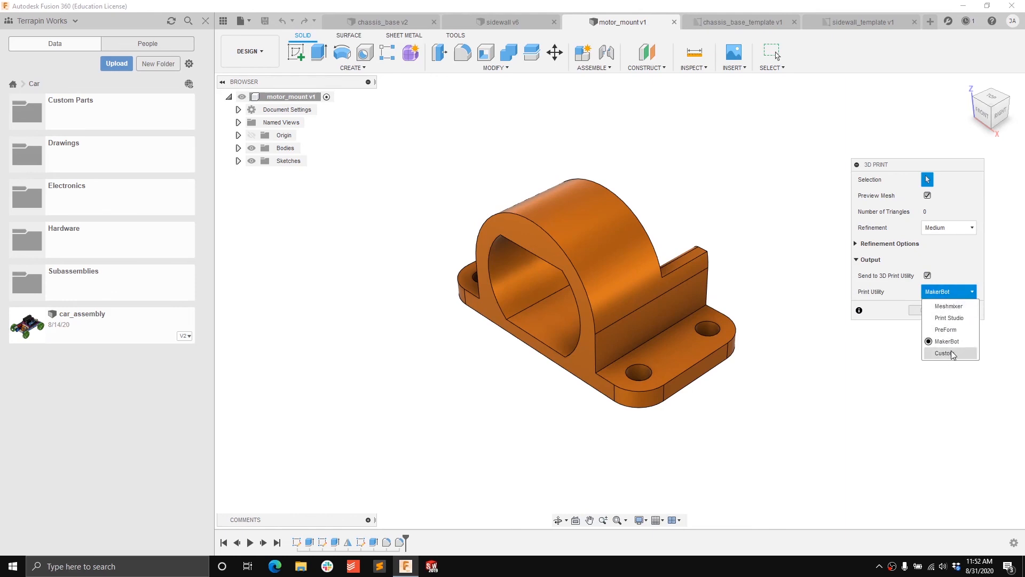
left_click(942, 275)
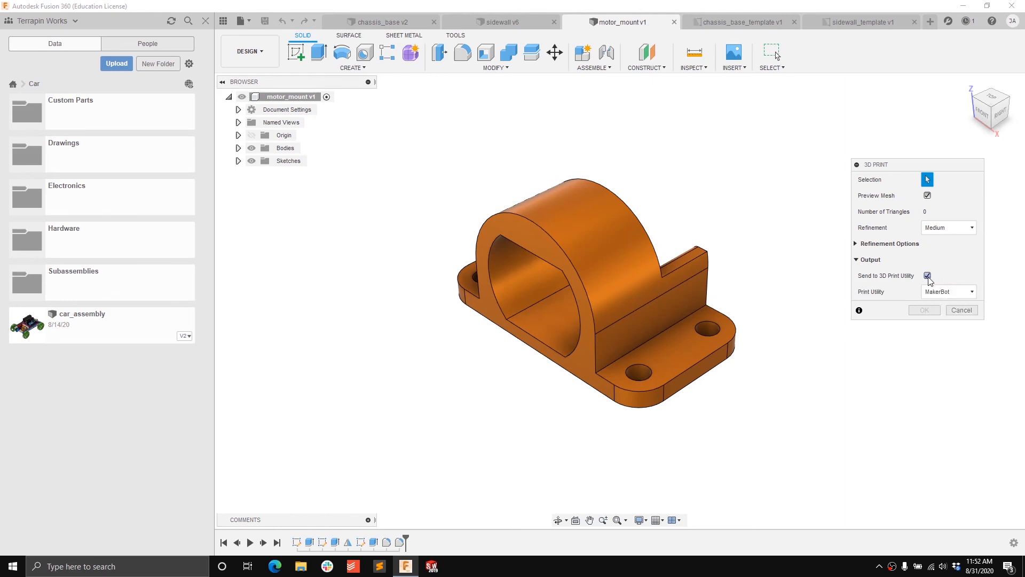
left_click(927, 275)
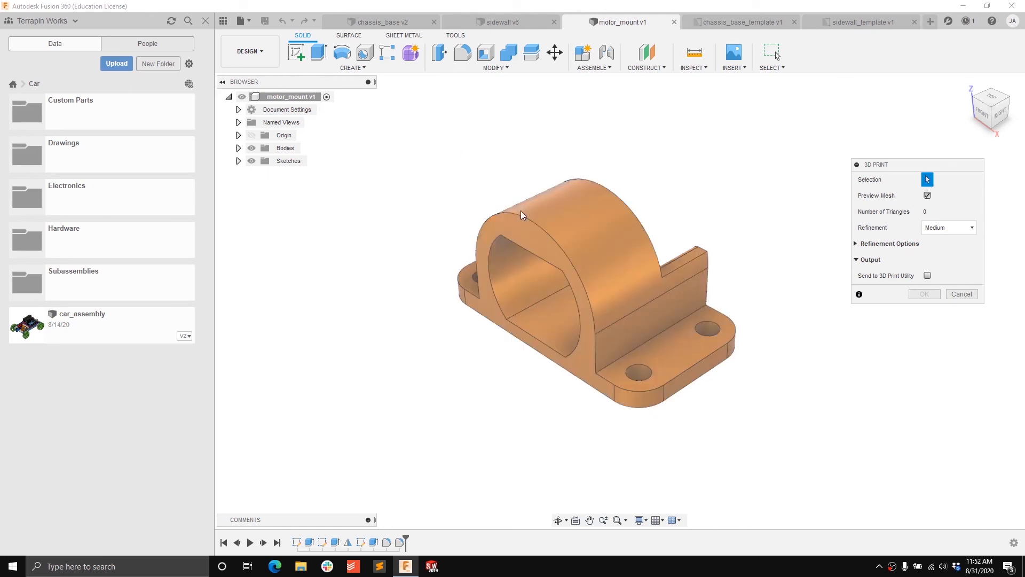
Step: Select the motor mount body and compare its mesh preview at High and Medium refinement, keeping Medium with the preview on
left_click(575, 218)
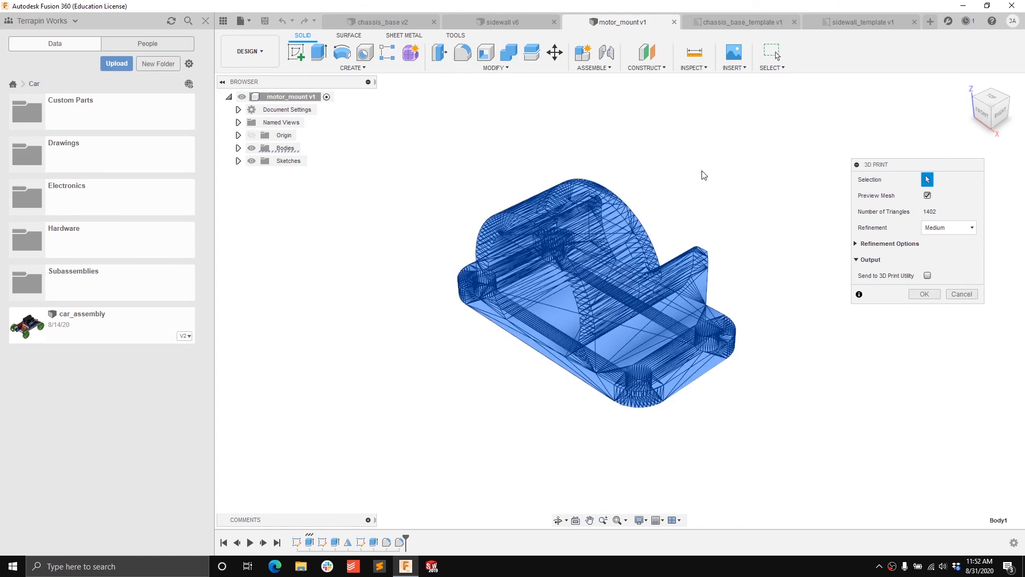
left_click(945, 227)
left_click(924, 245)
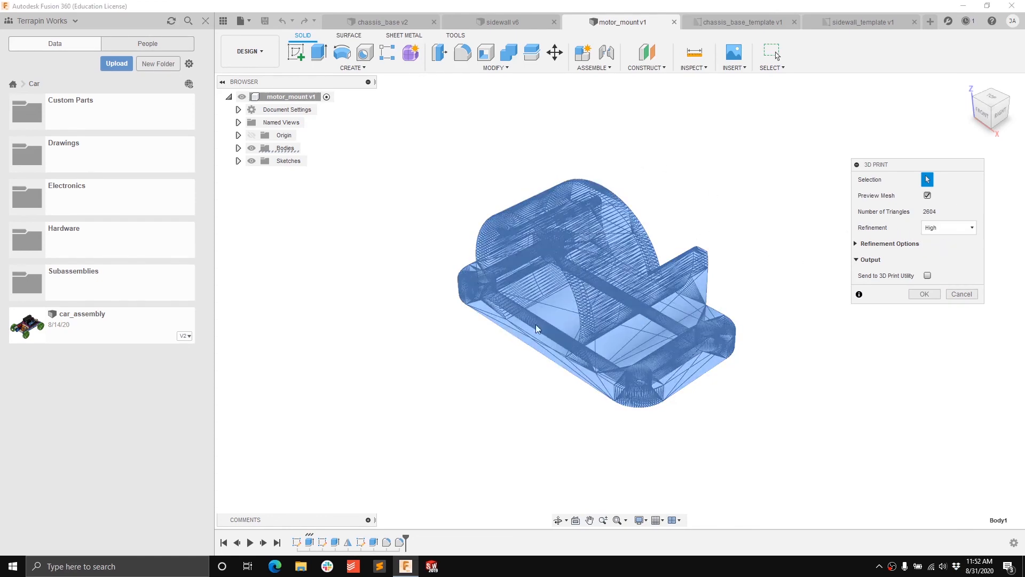
middle_click_drag(539, 329, 785, 276, "shift")
left_click(947, 228)
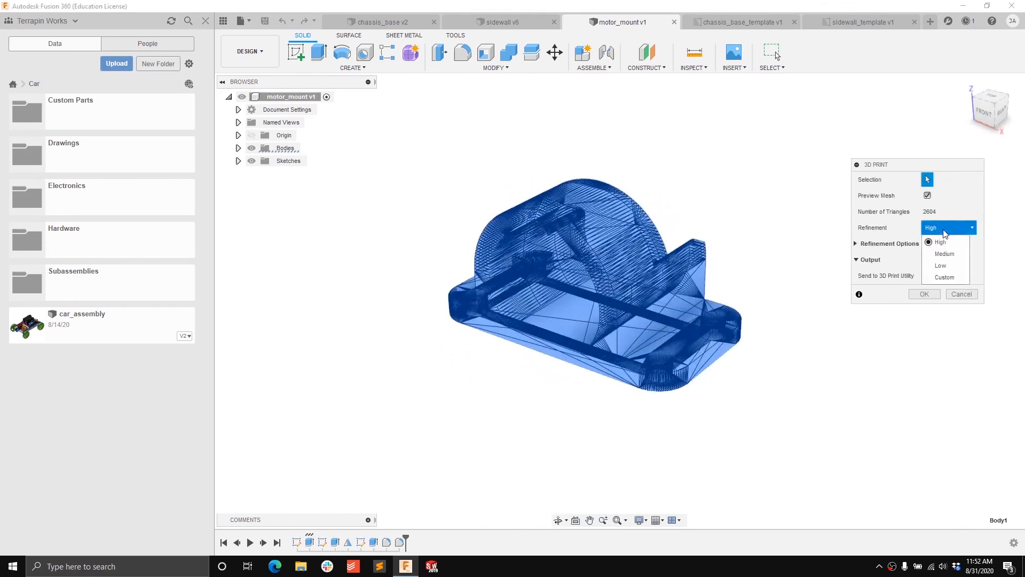
left_click(935, 246)
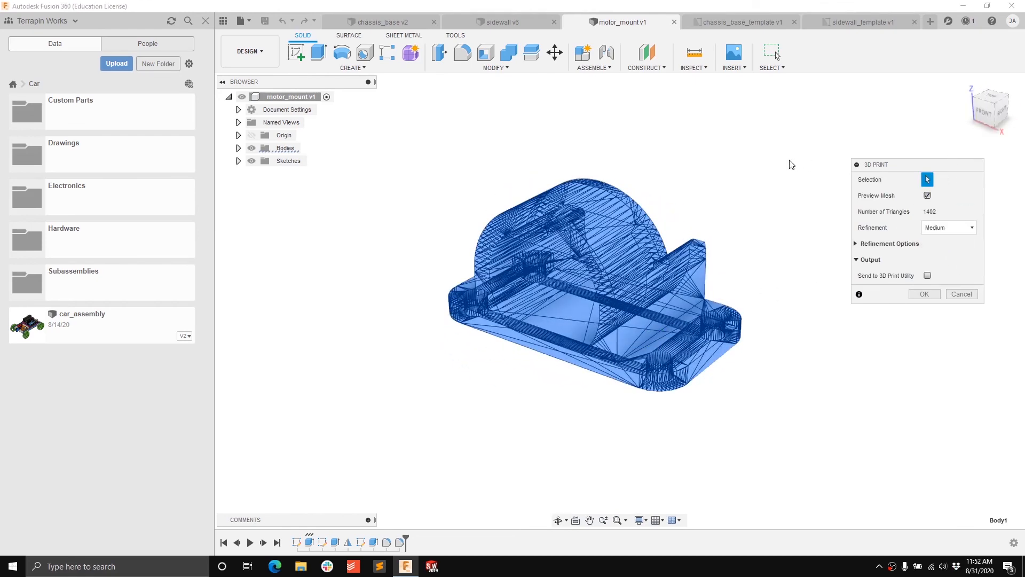
left_click(927, 195)
left_click(927, 196)
Step: Export the motor mount mesh to the Desktop as motor_mount.stl
left_click(924, 294)
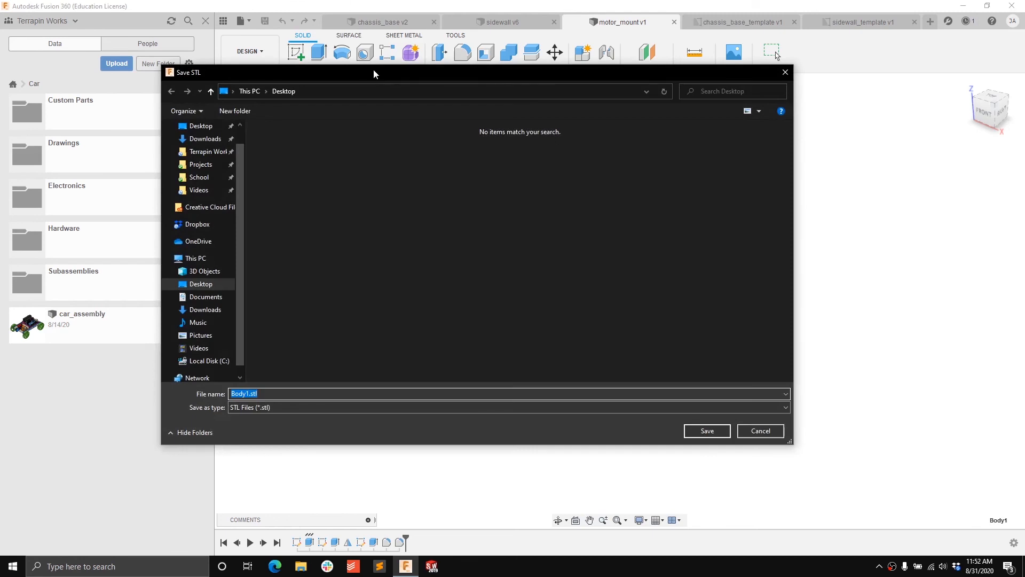
left_click_drag(374, 72, 493, 108)
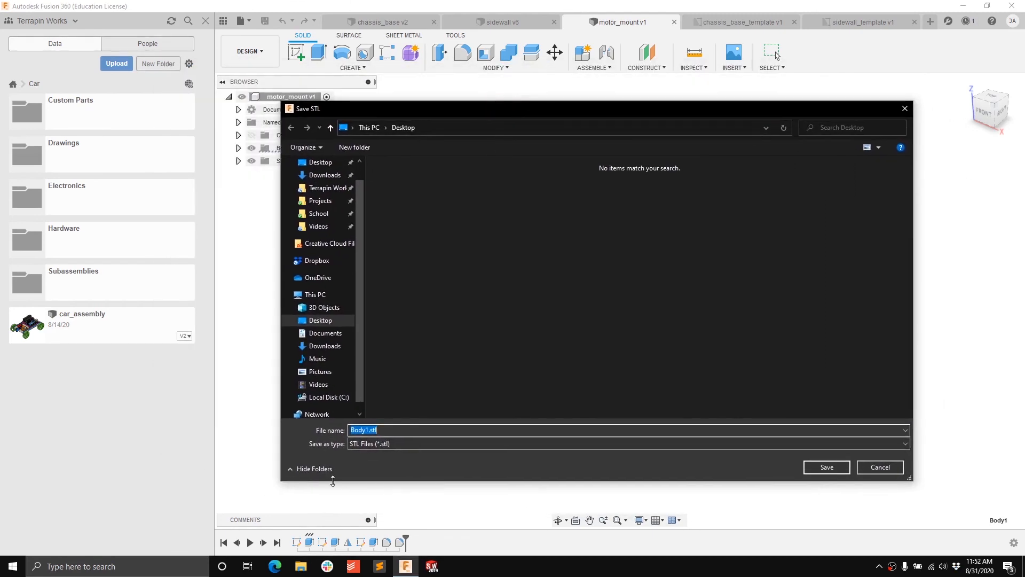
double_click(368, 429)
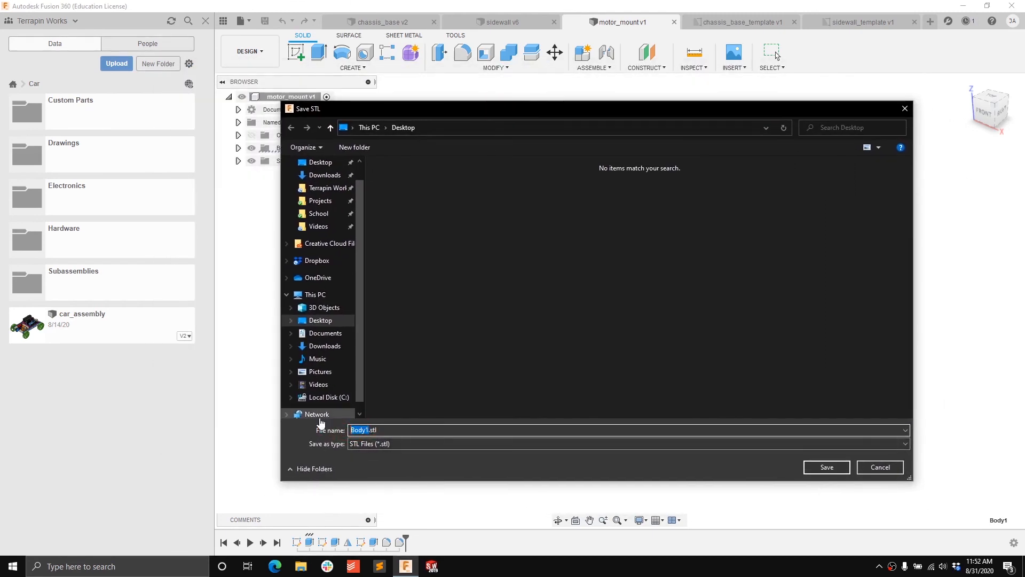
type("motor_mount")
key("Return")
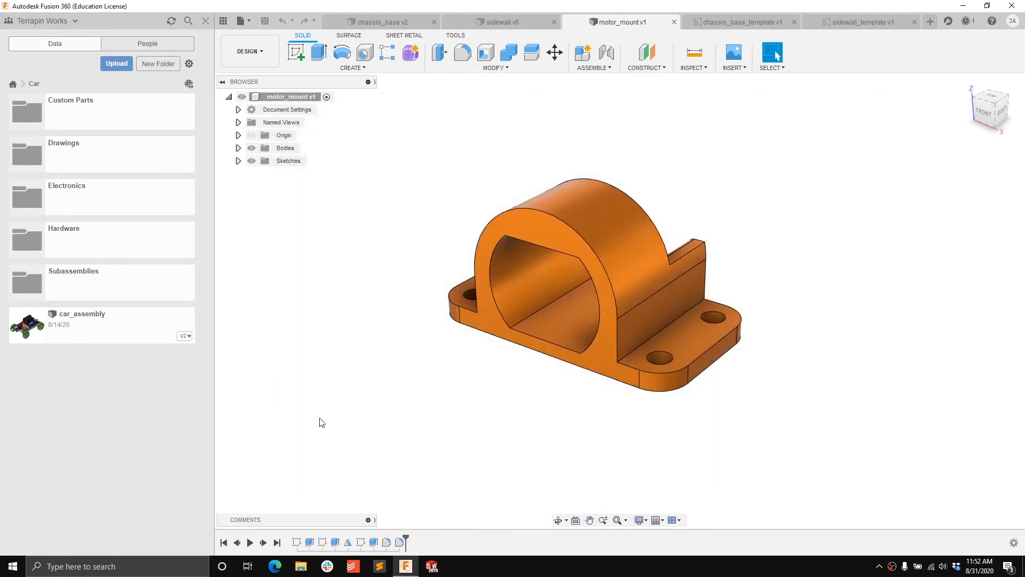